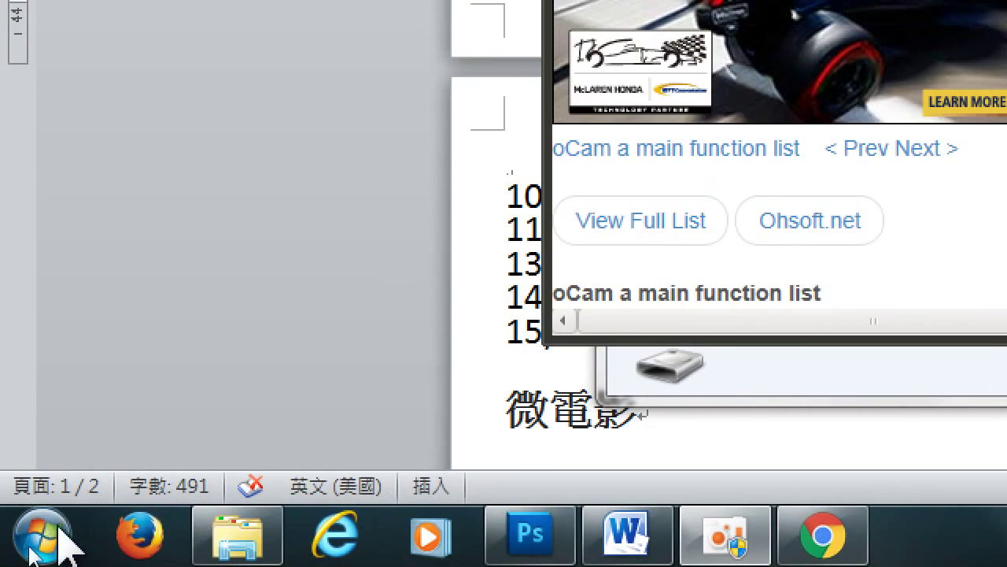
# Launch Photoshop by searching for it from the Start menu
pyautogui.click(18, 550)
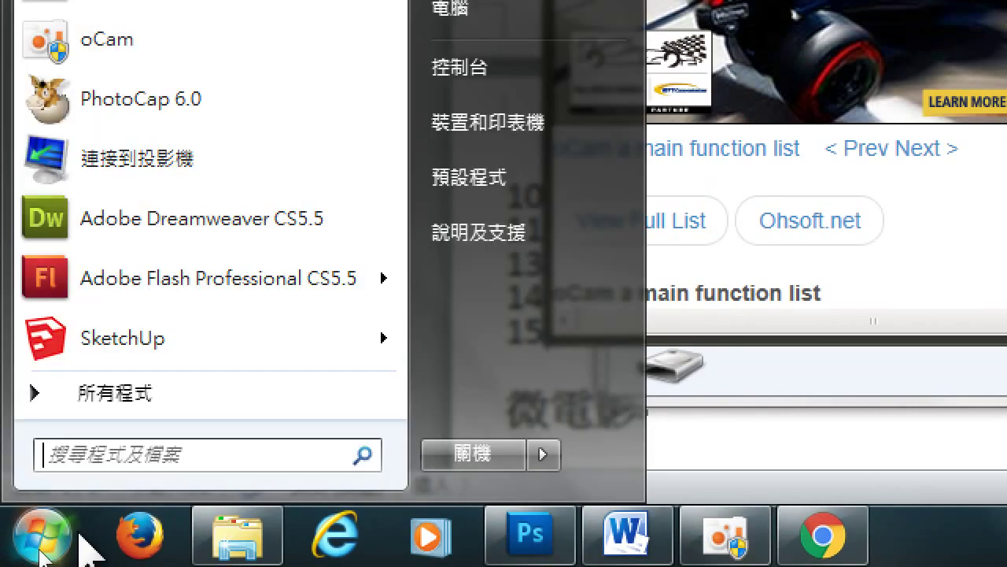
pyautogui.write('PHO')
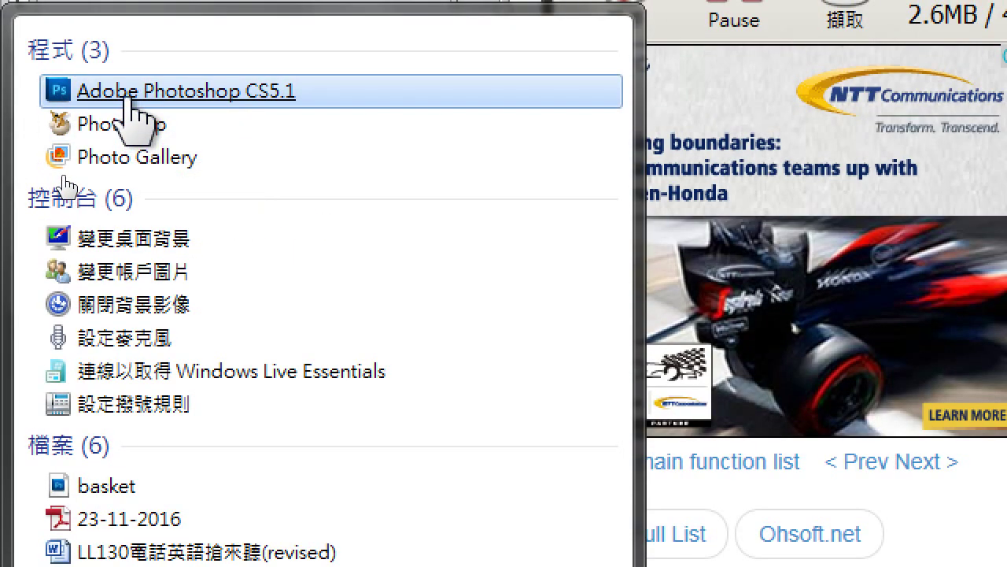
pyautogui.click(126, 110)
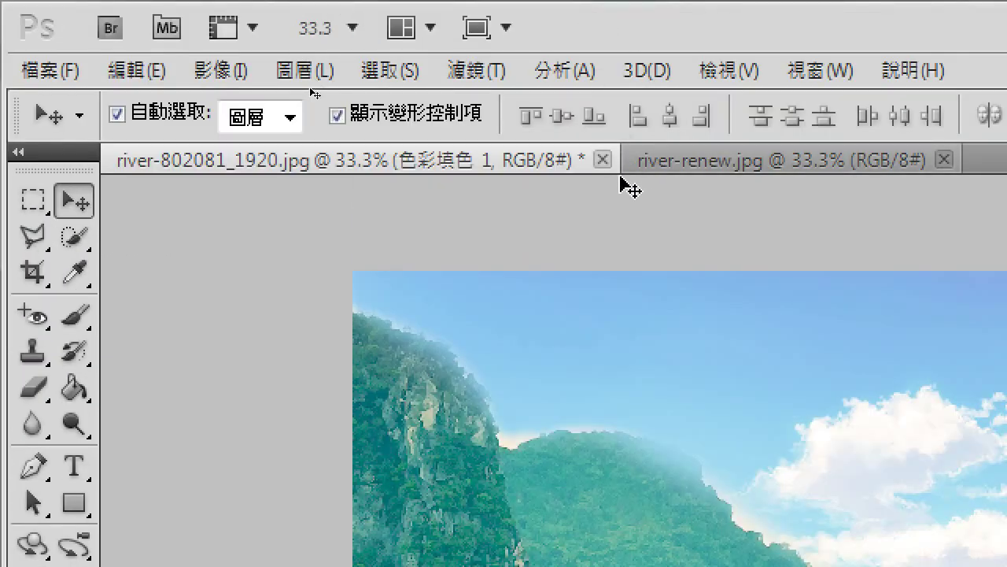
# Close river-802081_1920.jpg without saving, then close river-renew.jpg
pyautogui.click(603, 161)
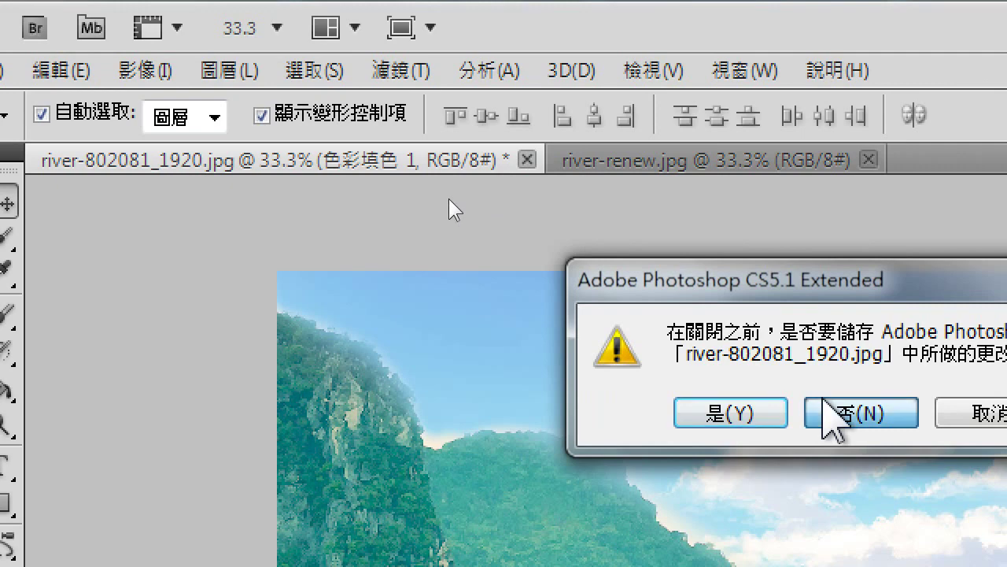
pyautogui.click(826, 409)
pyautogui.click(350, 160)
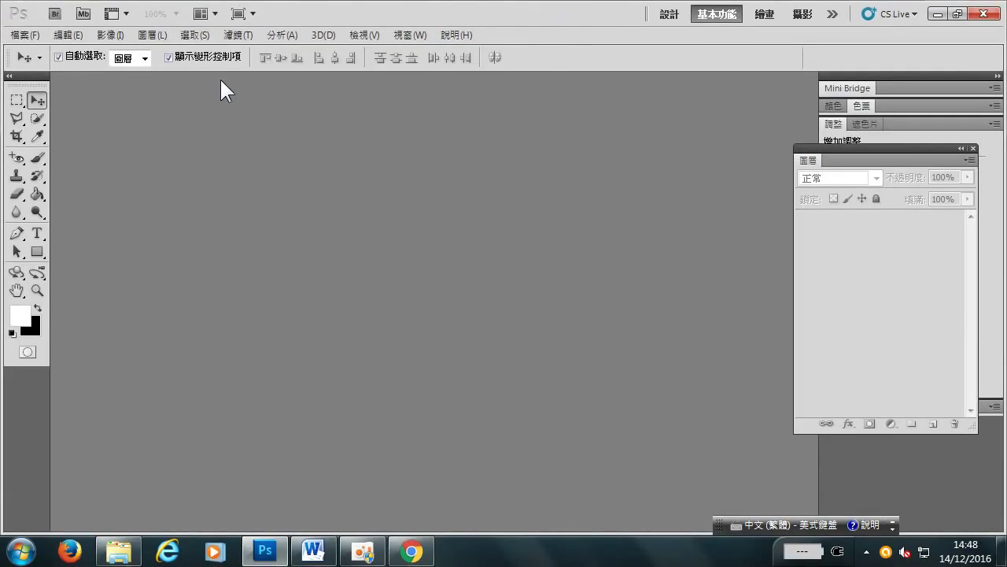
# Open river-802081_1920.jpg from the jpg folder as a new document
pyautogui.doubleClick(220, 80)
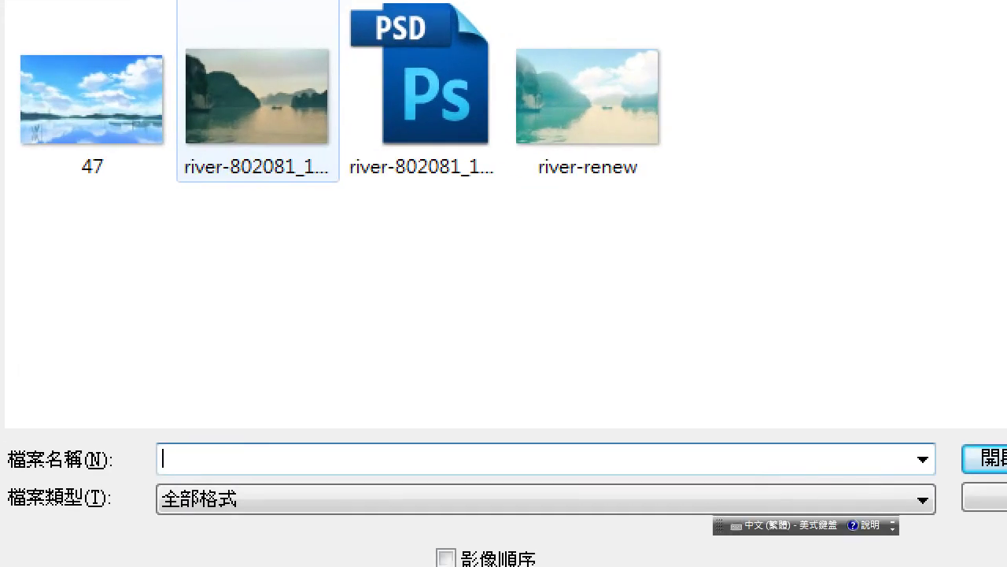
pyautogui.moveTo(127, 86); pyautogui.dragTo(101, 37)
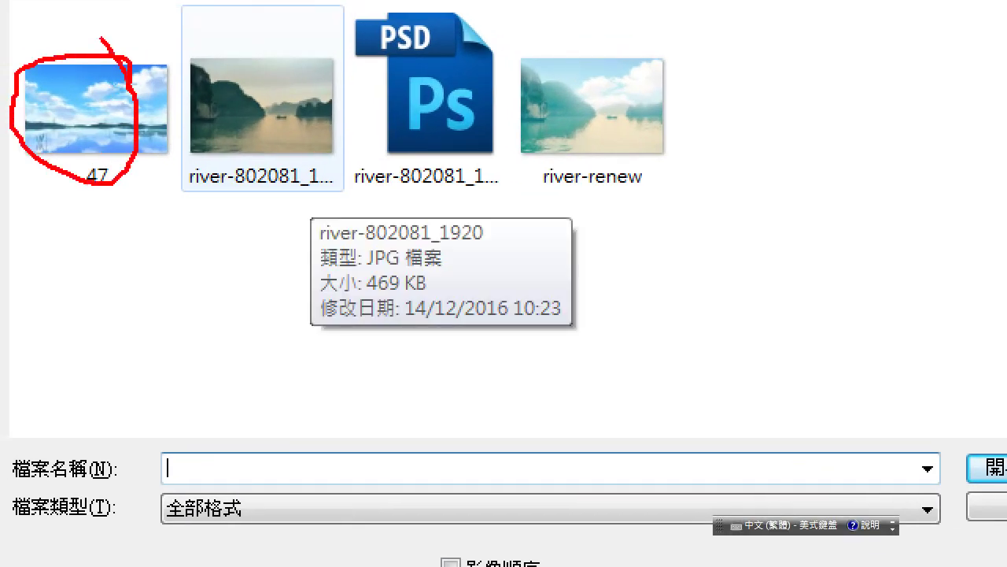
pyautogui.moveTo(387, 100)
pyautogui.mouseDown()
pyautogui.moveTo(366, 73)
pyautogui.moveTo(181, 157)
pyautogui.moveTo(321, 80)
pyautogui.mouseUp()
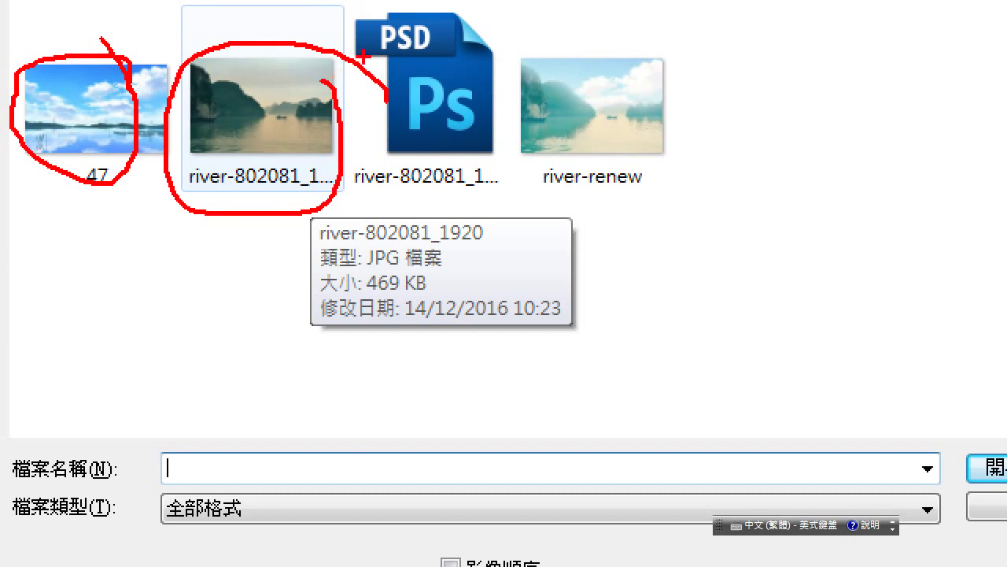
pyautogui.moveTo(389, 44); pyautogui.dragTo(358, 57)
pyautogui.moveTo(365, 92); pyautogui.dragTo(308, 90)
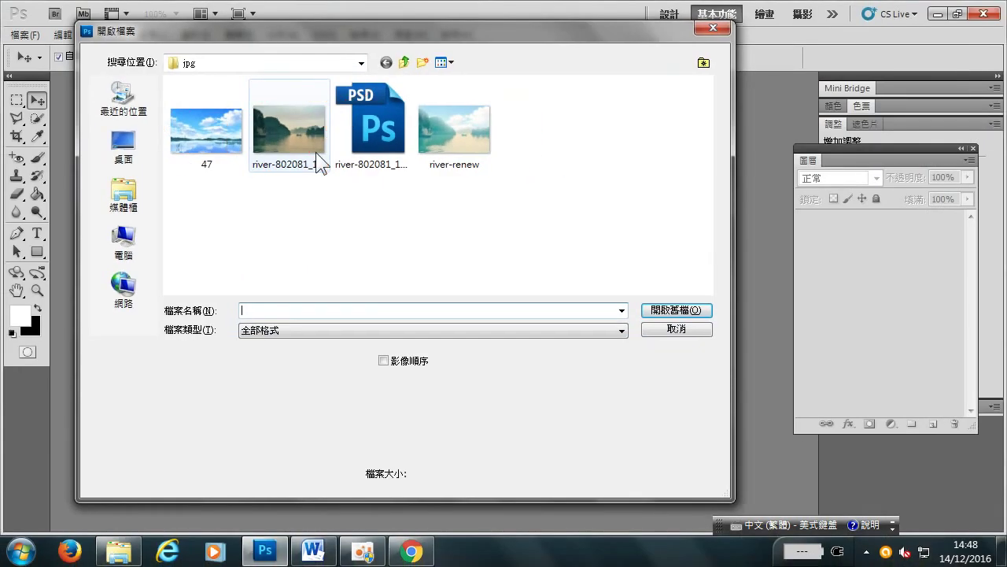
pyautogui.doubleClick(324, 157)
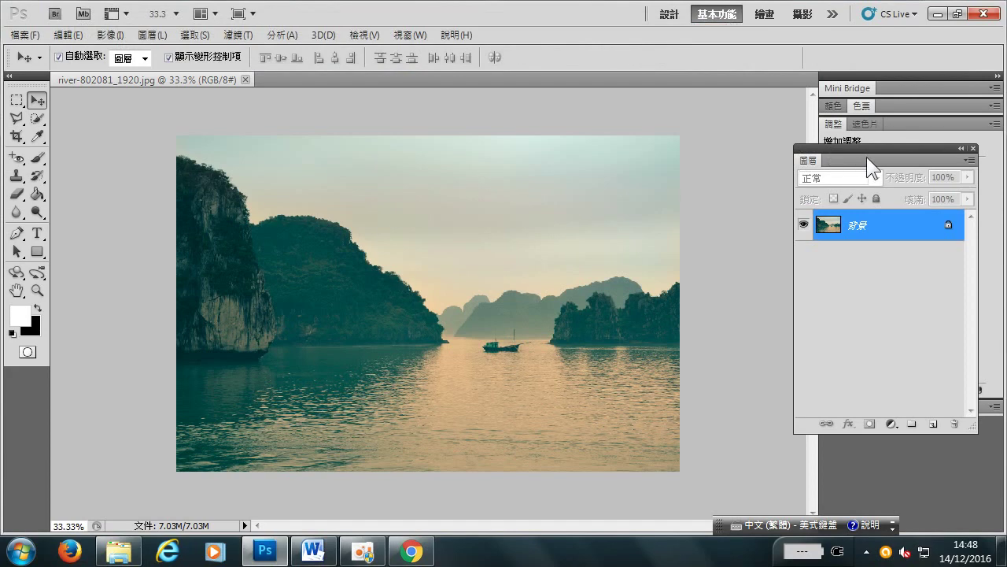
pyautogui.moveTo(866, 157); pyautogui.dragTo(737, 157)
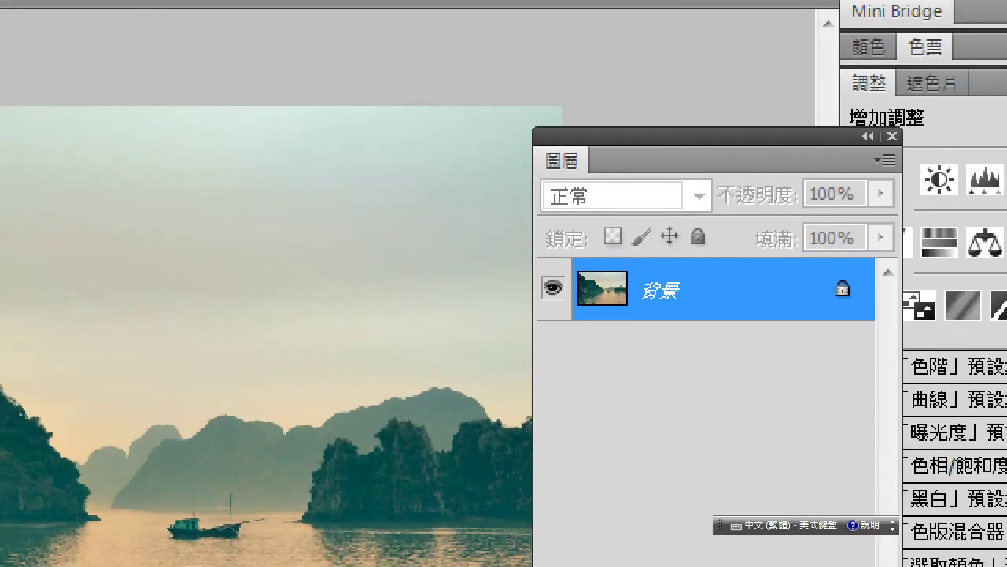
# Convert the locked Background layer into the editable layer 圖層 0
pyautogui.moveTo(573, 145)
pyautogui.mouseDown()
pyautogui.moveTo(560, 147)
pyautogui.moveTo(570, 157)
pyautogui.mouseUp()
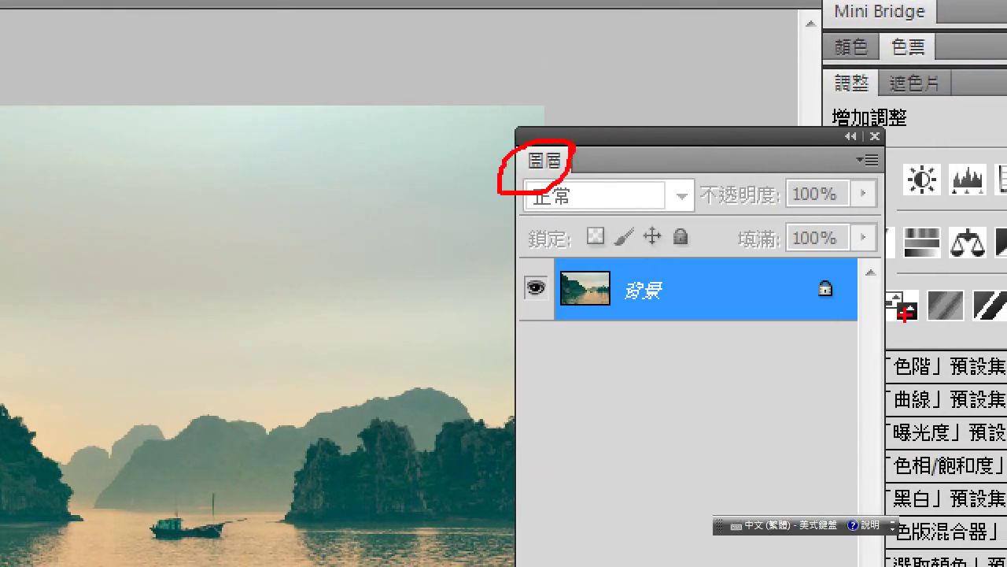
pyautogui.moveTo(874, 279)
pyautogui.mouseDown()
pyautogui.moveTo(779, 303)
pyautogui.moveTo(866, 287)
pyautogui.mouseUp()
pyautogui.moveTo(897, 228)
pyautogui.mouseDown()
pyautogui.moveTo(842, 293)
pyautogui.moveTo(878, 295)
pyautogui.mouseUp()
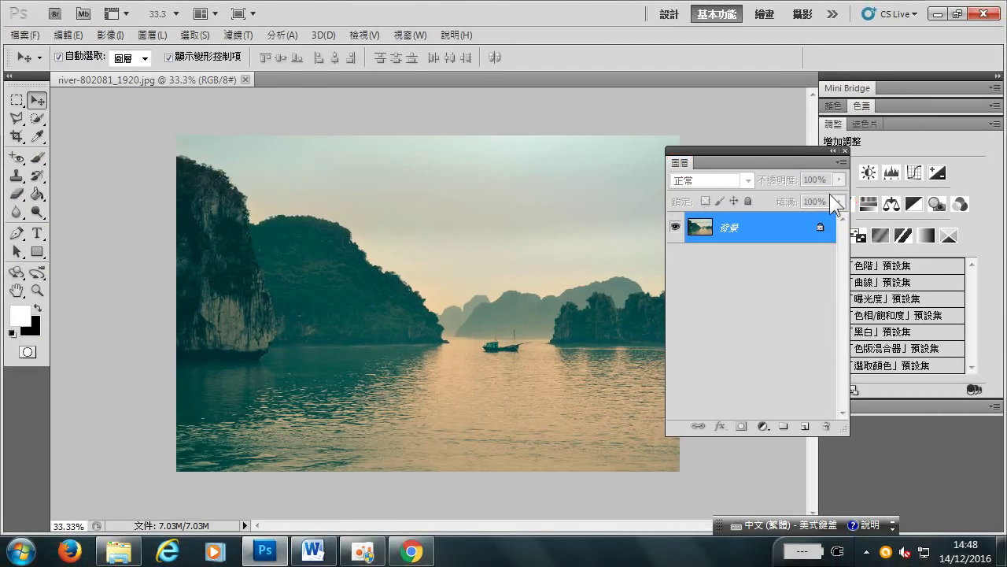
pyautogui.doubleClick(821, 224)
pyautogui.click(737, 285)
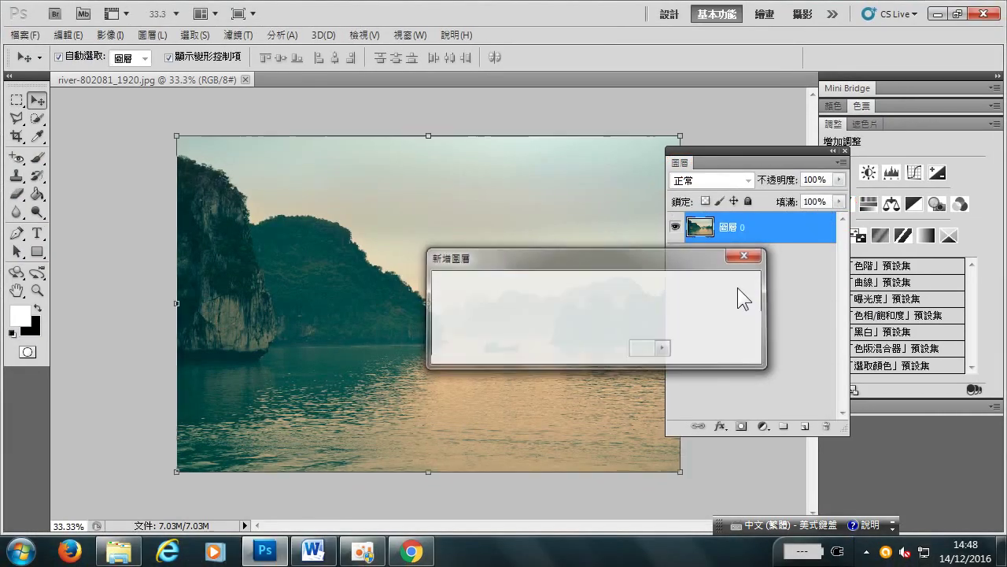
pyautogui.moveTo(755, 159); pyautogui.dragTo(794, 155)
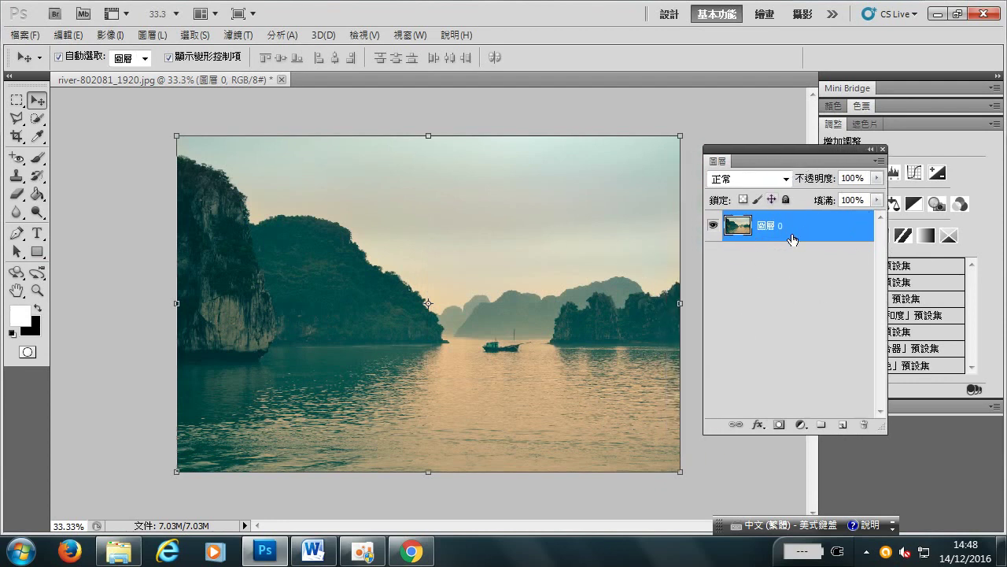
pyautogui.click(240, 34)
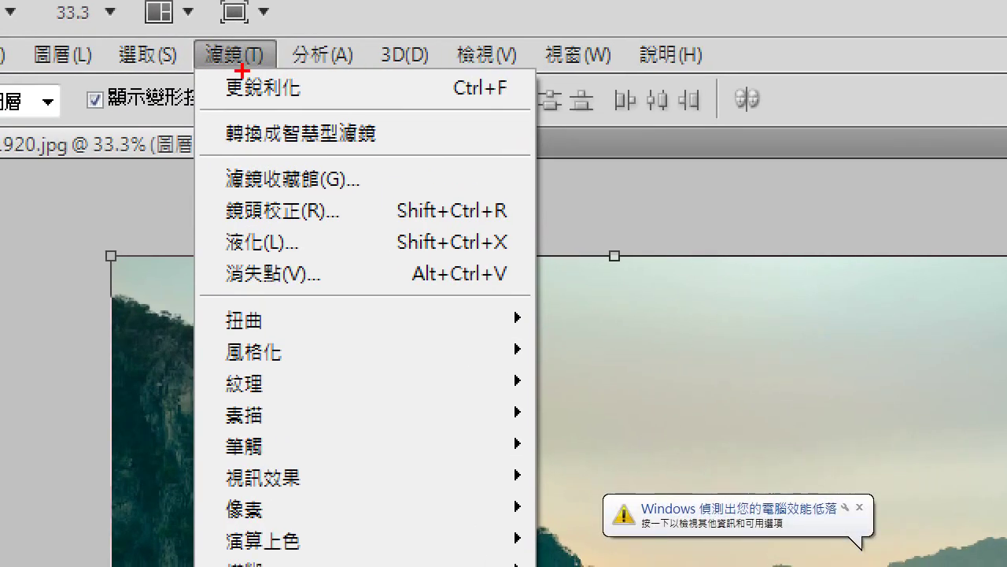
# Apply the 乾性筆刷 Dry Brush filter to 圖層 0 with size 2, detail 8 and texture 1
pyautogui.moveTo(287, 49); pyautogui.dragTo(290, 80)
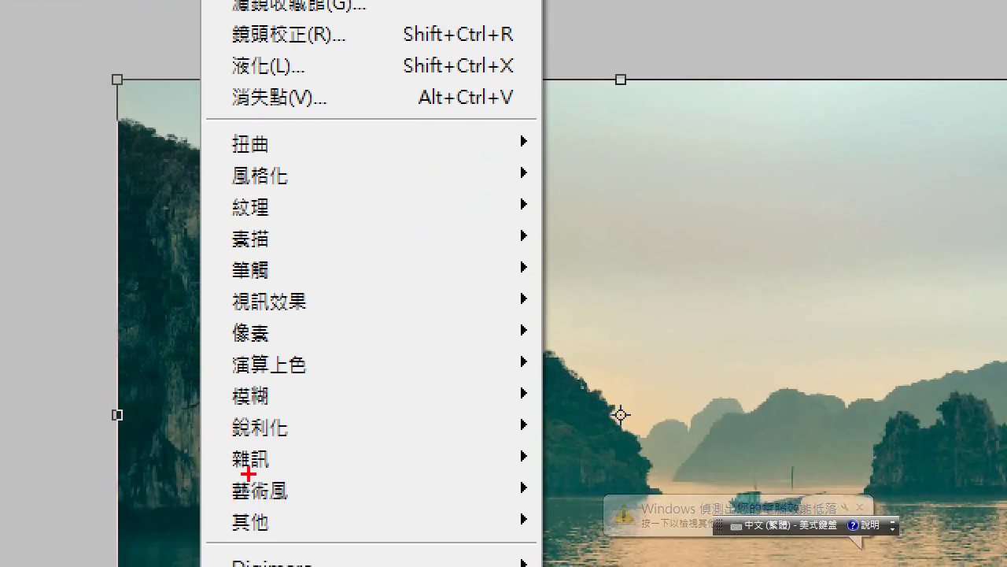
pyautogui.moveTo(317, 483); pyautogui.dragTo(315, 494)
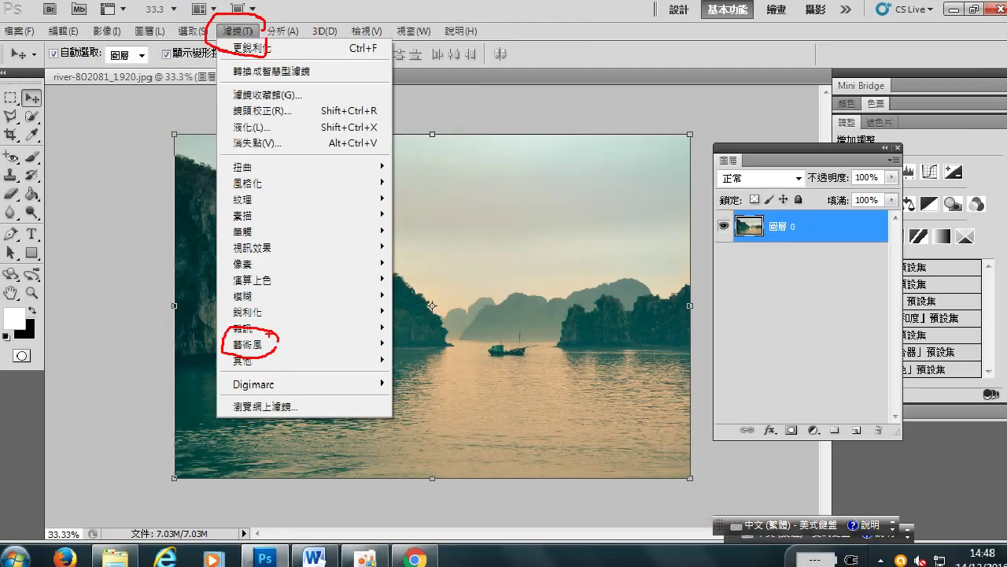
pyautogui.press('Escape')
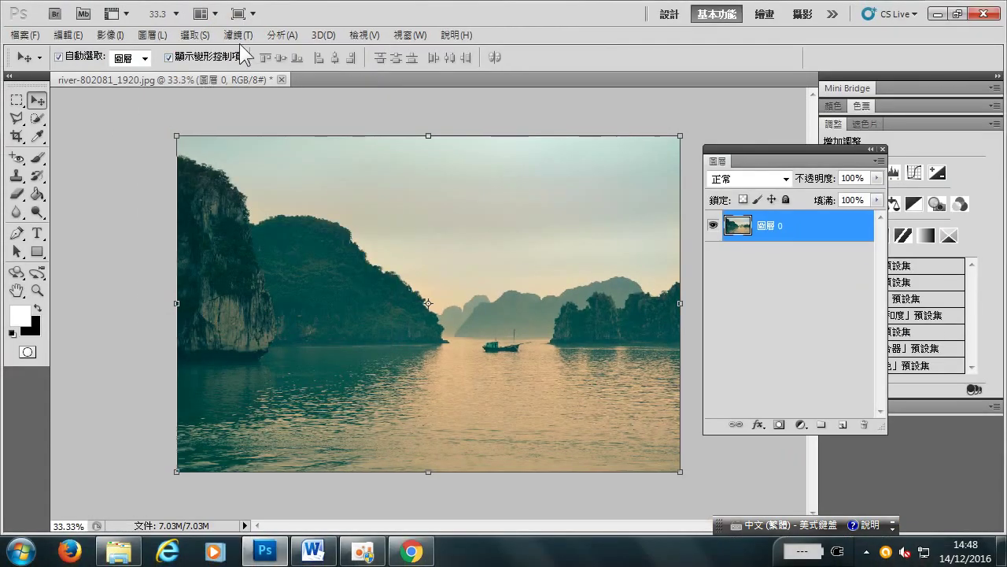
pyautogui.click(238, 35)
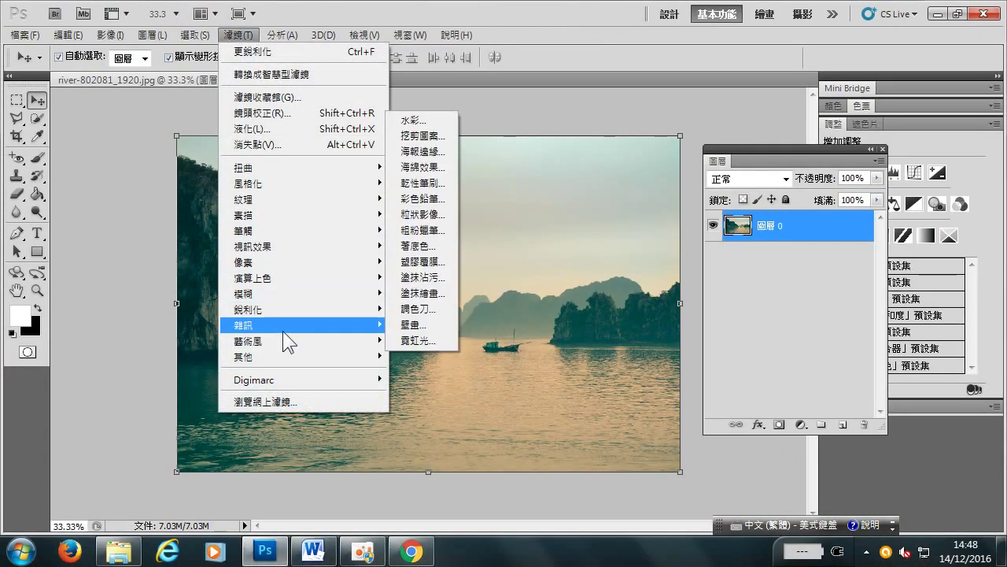
pyautogui.moveTo(181, 498)
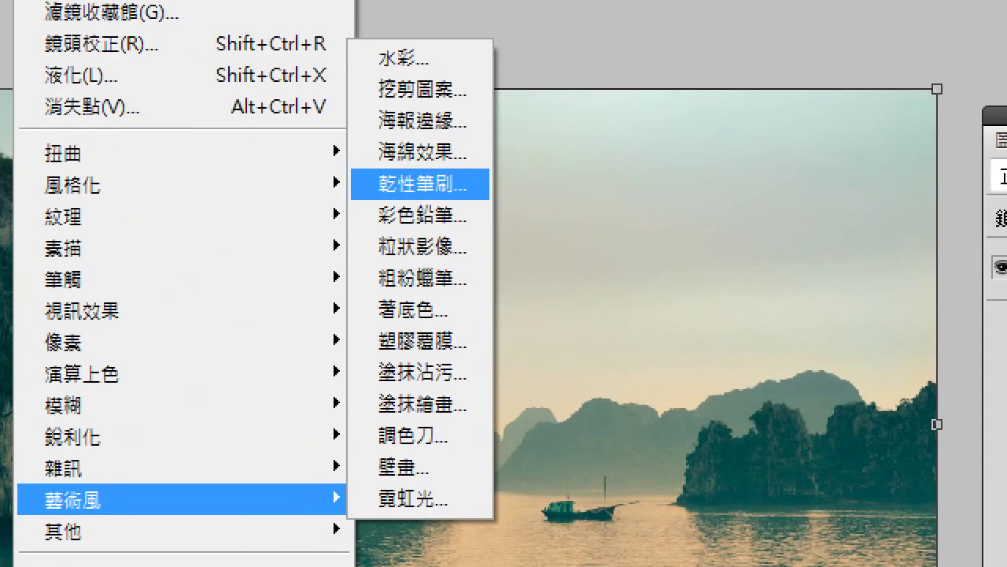
pyautogui.moveTo(472, 146)
pyautogui.mouseDown()
pyautogui.moveTo(393, 228)
pyautogui.moveTo(469, 157)
pyautogui.mouseUp()
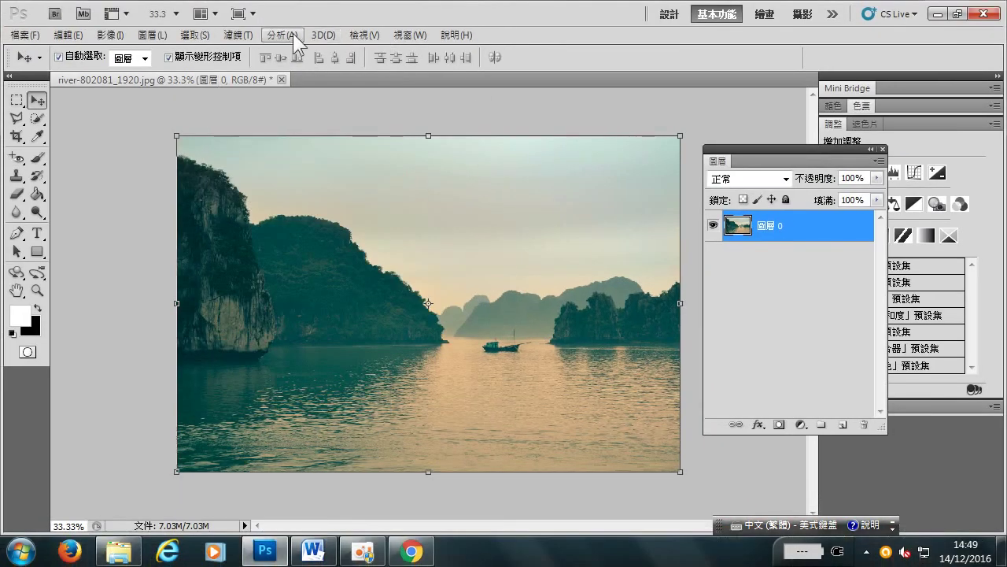
pyautogui.click(250, 34)
pyautogui.moveTo(242, 325)
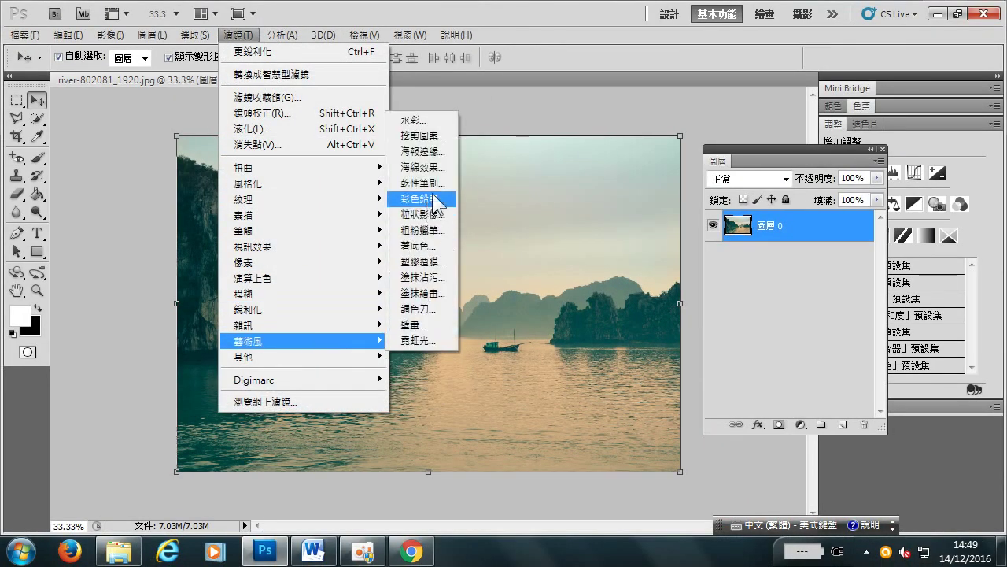
pyautogui.click(447, 183)
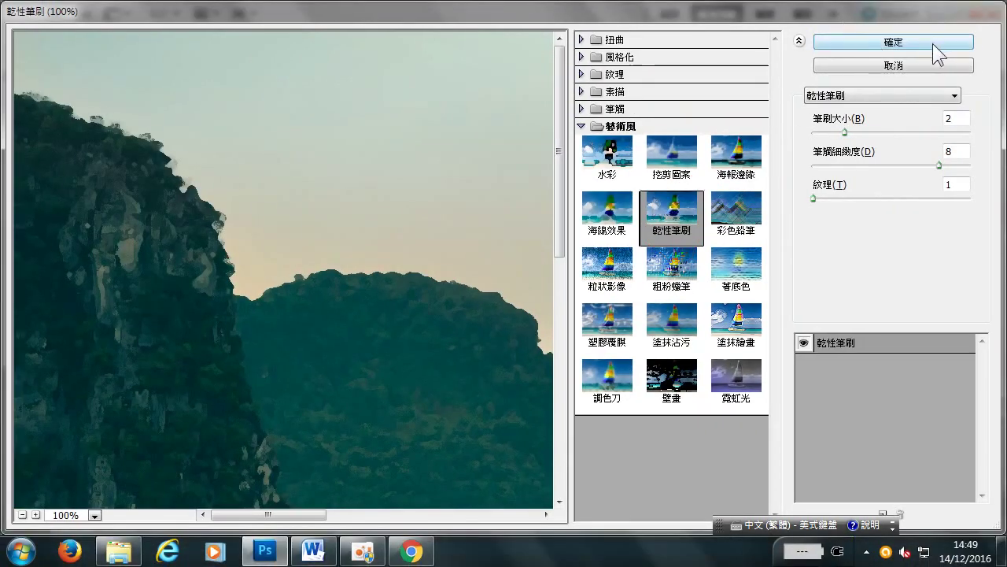
pyautogui.click(933, 44)
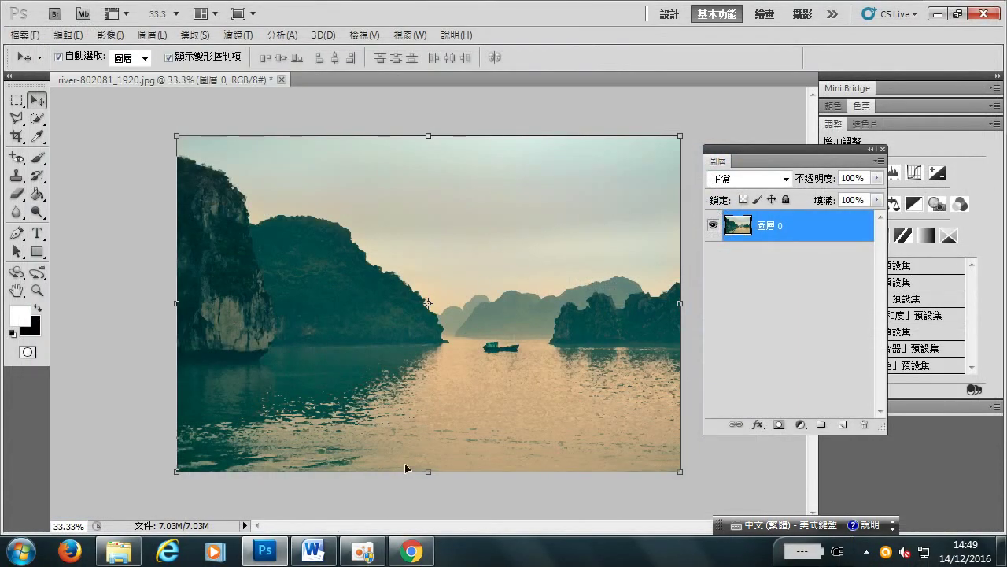
pyautogui.click(362, 550)
pyautogui.click(741, 55)
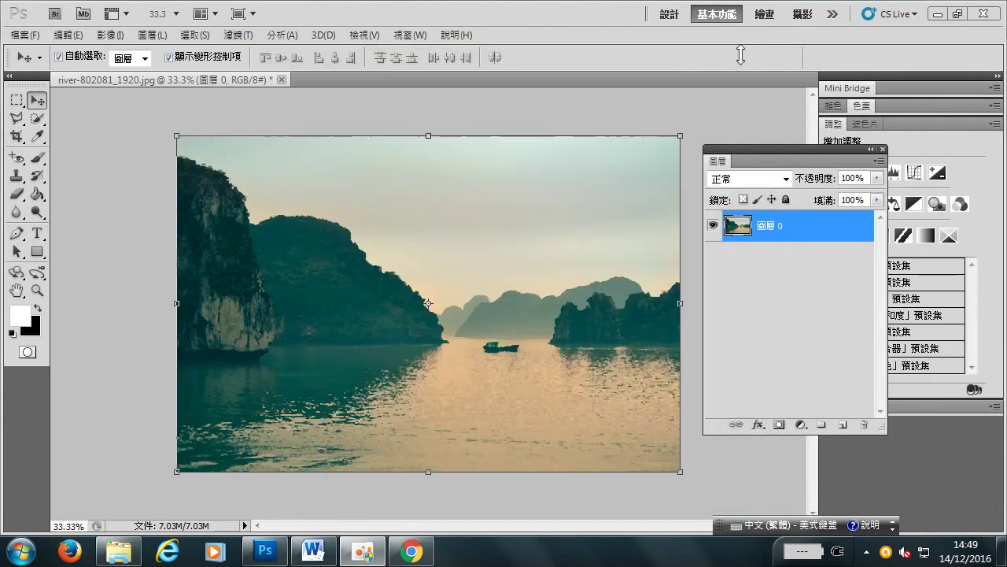
# Apply Sharpen More twice to 圖層 0 and enter Quick Mask mode
pyautogui.click(238, 35)
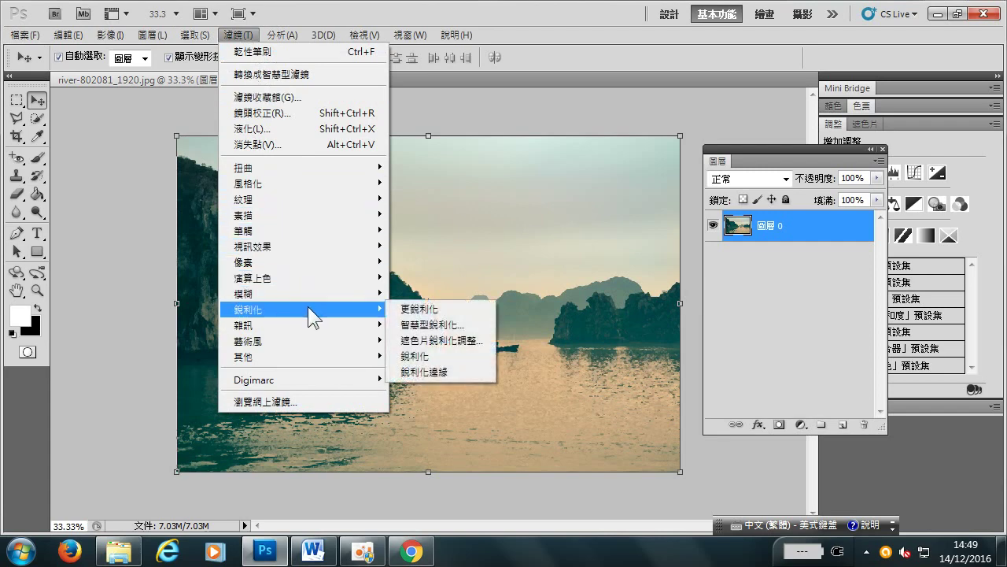
pyautogui.moveTo(73, 311)
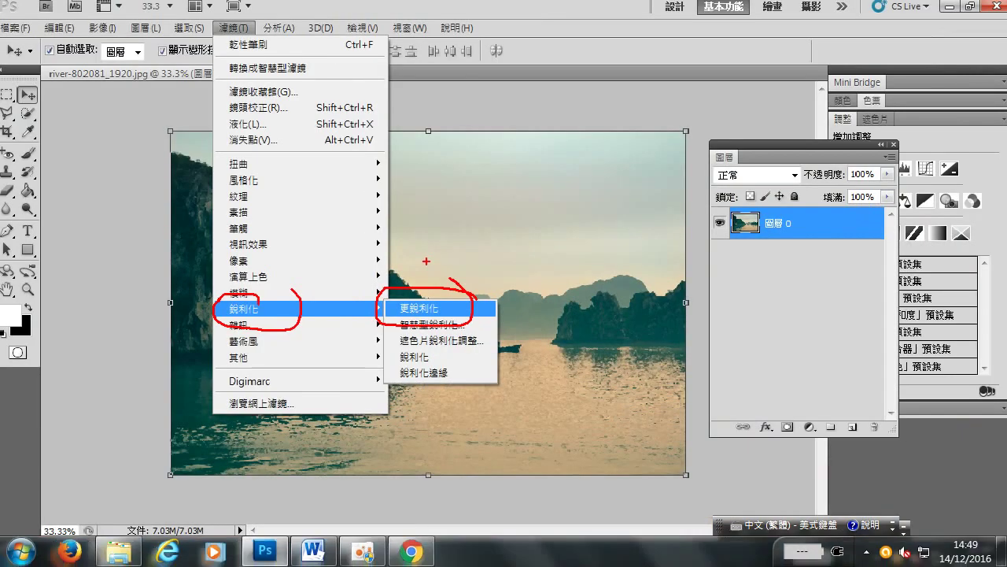
pyautogui.click(425, 308)
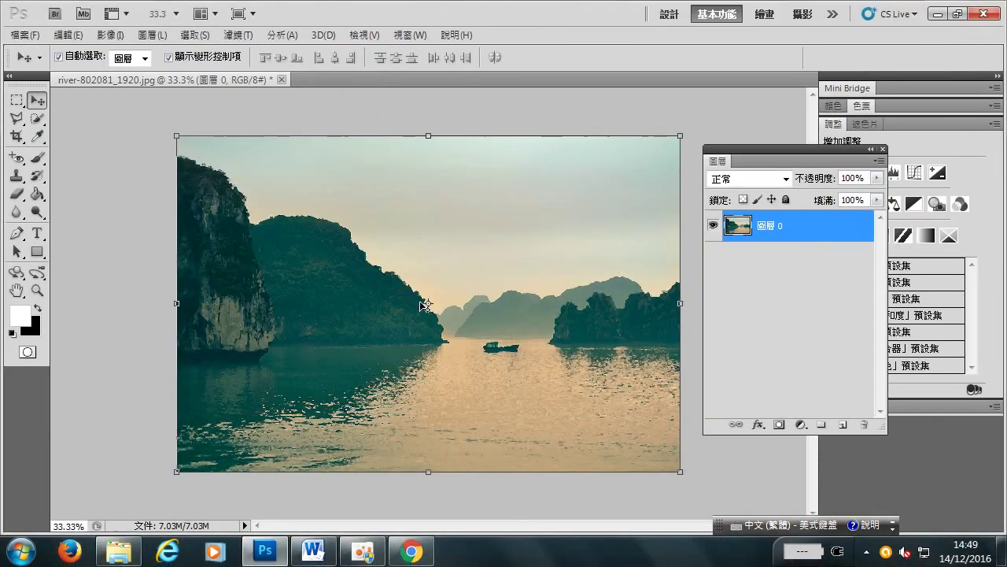
pyautogui.click(237, 34)
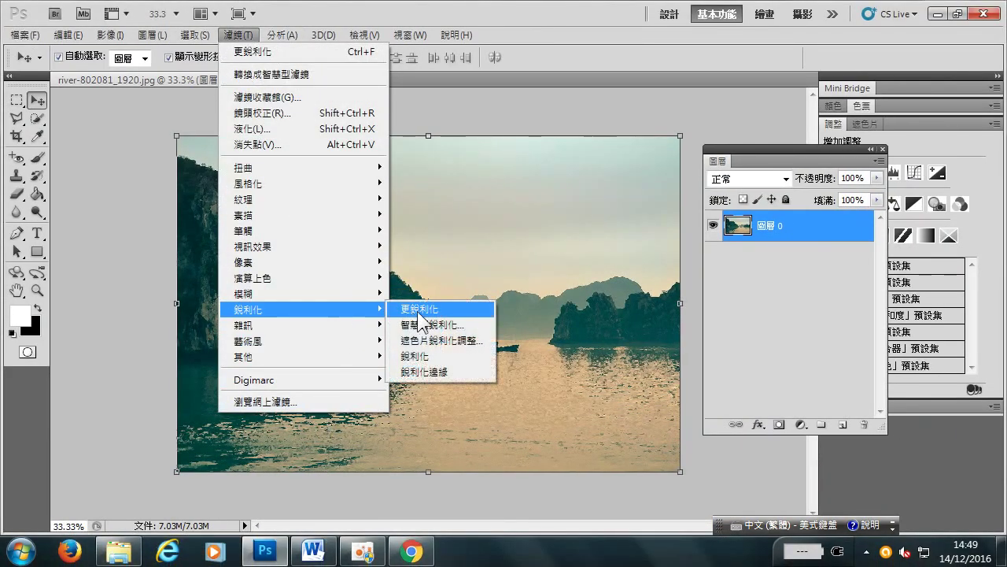
pyautogui.moveTo(303, 309)
pyautogui.click(429, 308)
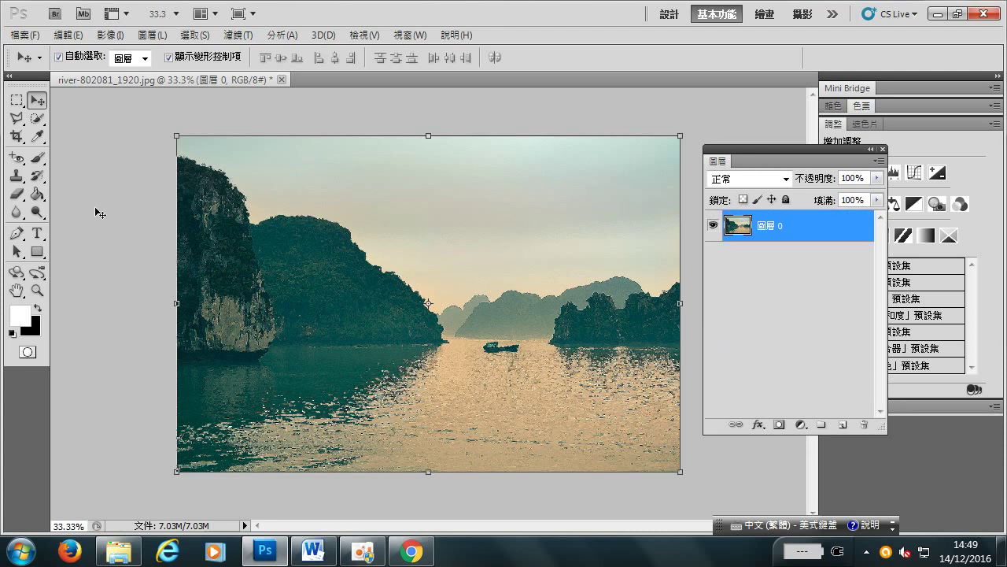
pyautogui.press('q')
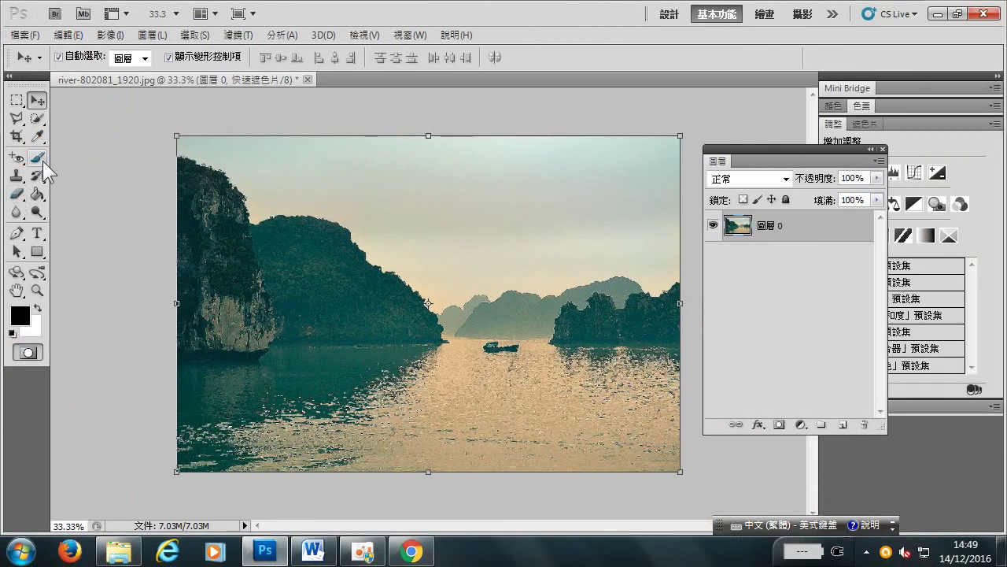
# Select the Brush tool with a 200 px size
pyautogui.click(40, 158)
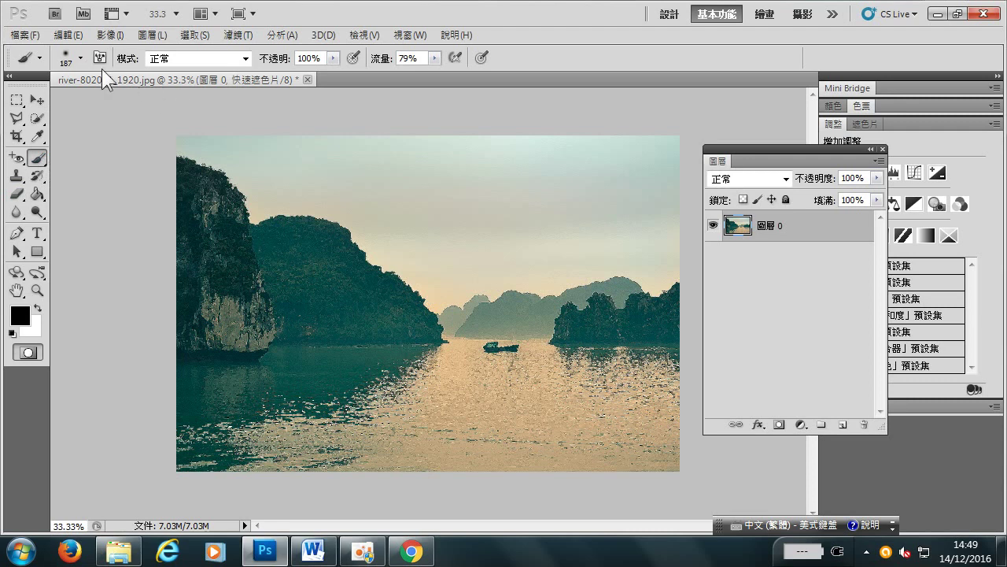
pyautogui.click(80, 58)
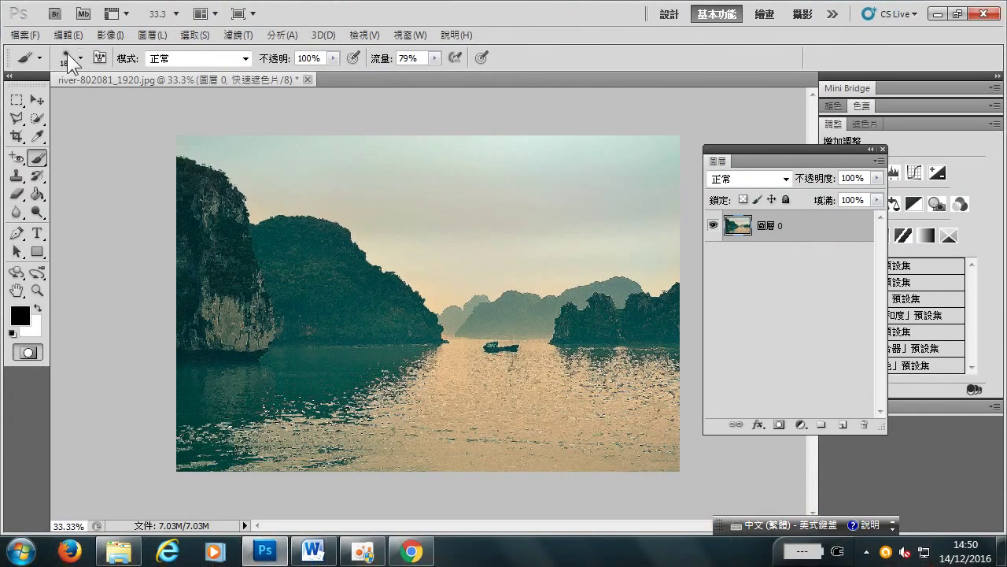
pyautogui.click(80, 58)
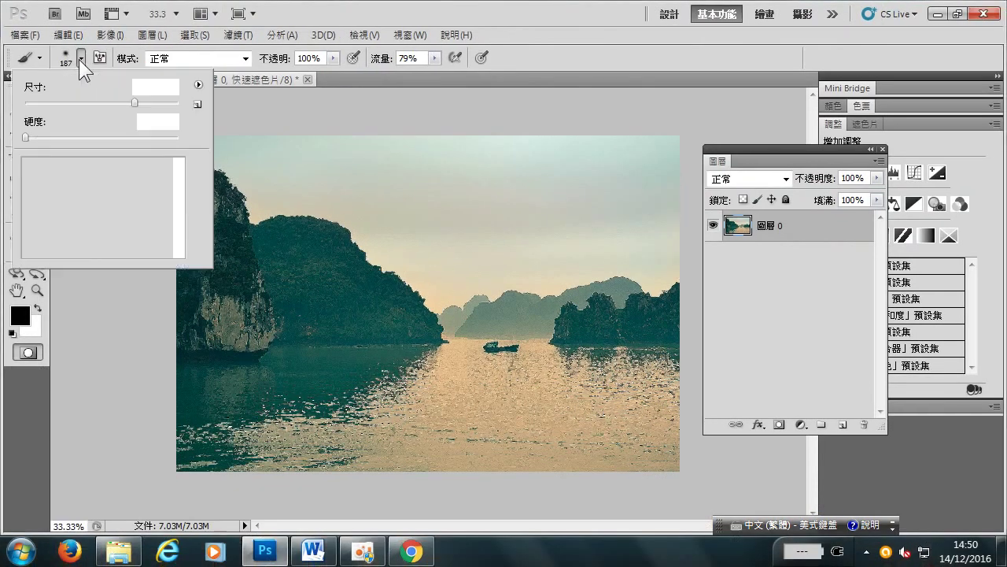
pyautogui.write('200')
pyautogui.press('Return')
# Paint quick mask over the entire sky and exit Quick Mask to get a selection
pyautogui.moveTo(256, 142)
pyautogui.mouseDown()
pyautogui.moveTo(243, 145)
pyautogui.moveTo(303, 185)
pyautogui.moveTo(397, 160)
pyautogui.moveTo(620, 142)
pyautogui.mouseUp()
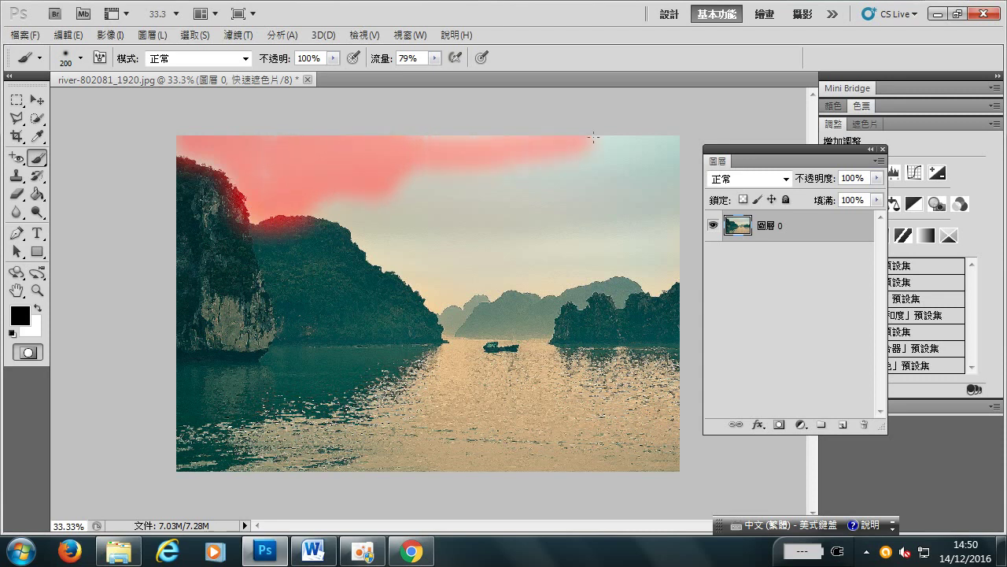
pyautogui.moveTo(428, 143)
pyautogui.mouseDown()
pyautogui.moveTo(367, 227)
pyautogui.moveTo(466, 295)
pyautogui.moveTo(510, 244)
pyautogui.moveTo(570, 271)
pyautogui.moveTo(556, 206)
pyautogui.mouseUp()
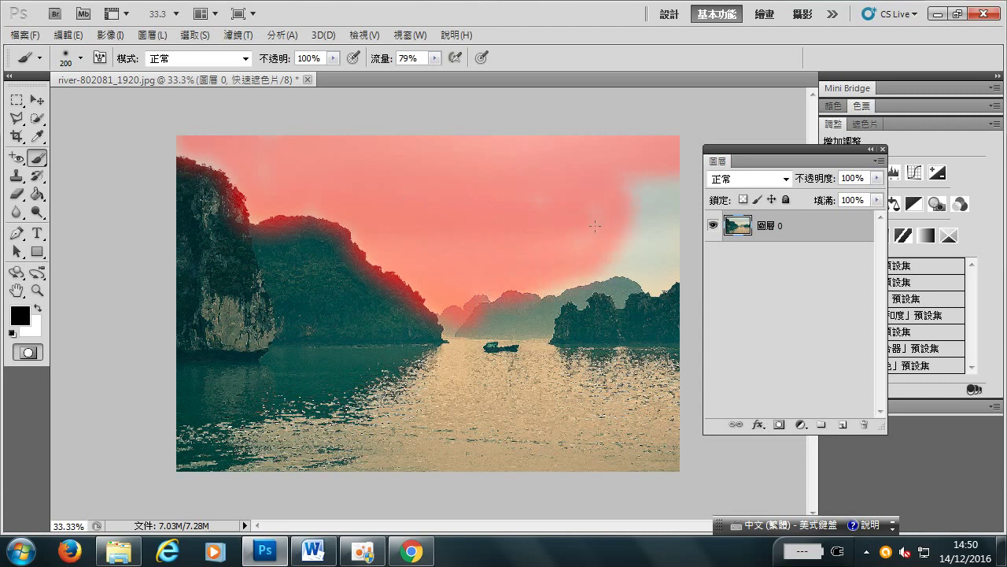
pyautogui.moveTo(538, 279)
pyautogui.mouseDown()
pyautogui.moveTo(616, 237)
pyautogui.moveTo(634, 255)
pyautogui.moveTo(674, 255)
pyautogui.mouseUp()
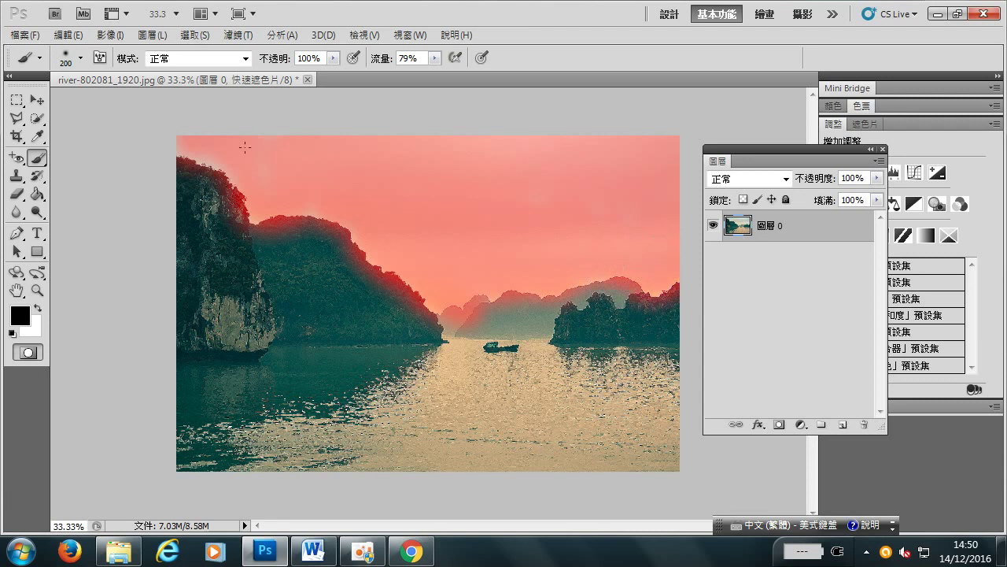
pyautogui.moveTo(193, 146); pyautogui.dragTo(228, 160)
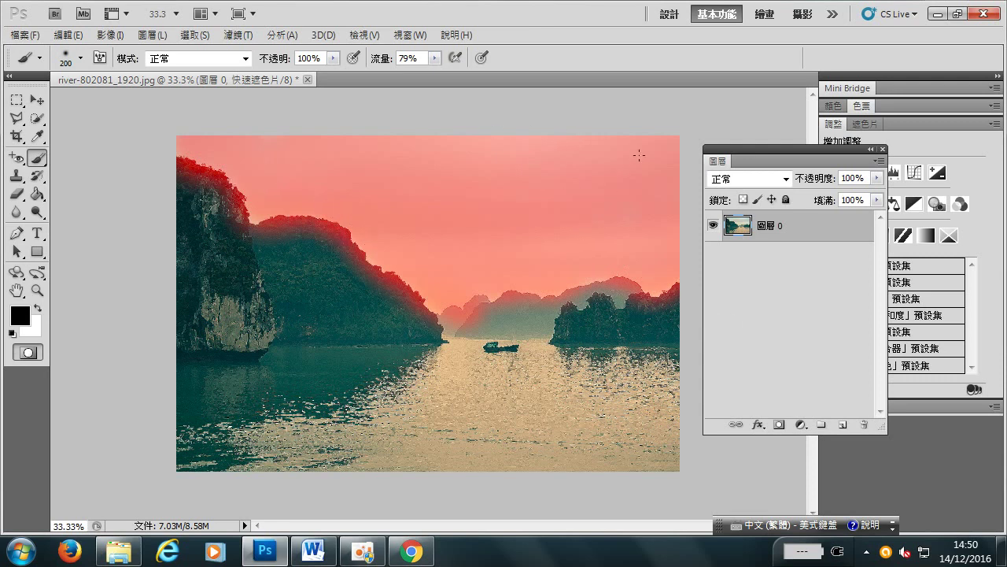
pyautogui.press('x')
pyautogui.press('q')
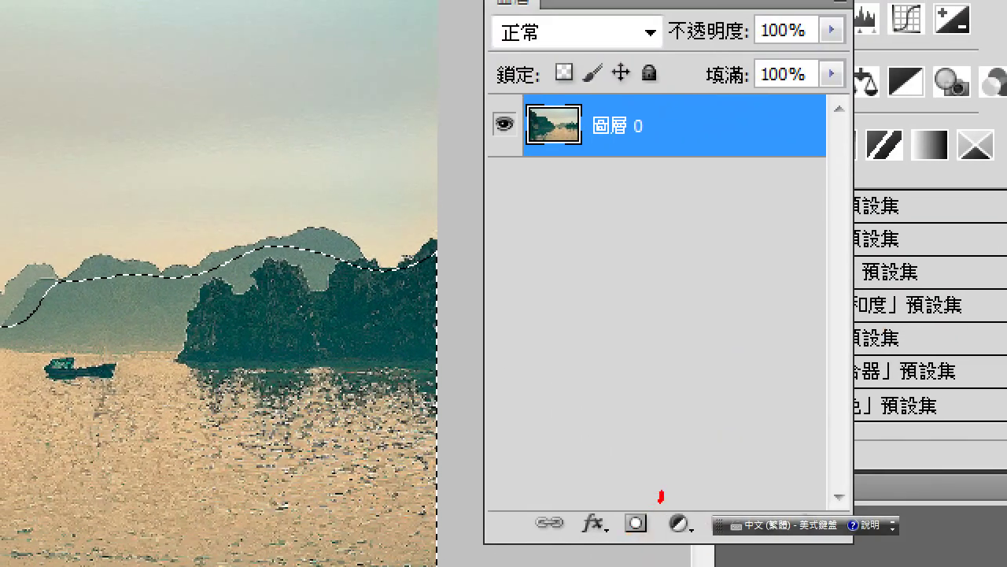
# Add a layer mask to 圖層 0 that hides the sky
pyautogui.moveTo(660, 498); pyautogui.dragTo(667, 494)
pyautogui.moveTo(715, 455)
pyautogui.mouseDown()
pyautogui.moveTo(661, 497)
pyautogui.moveTo(711, 502)
pyautogui.mouseUp()
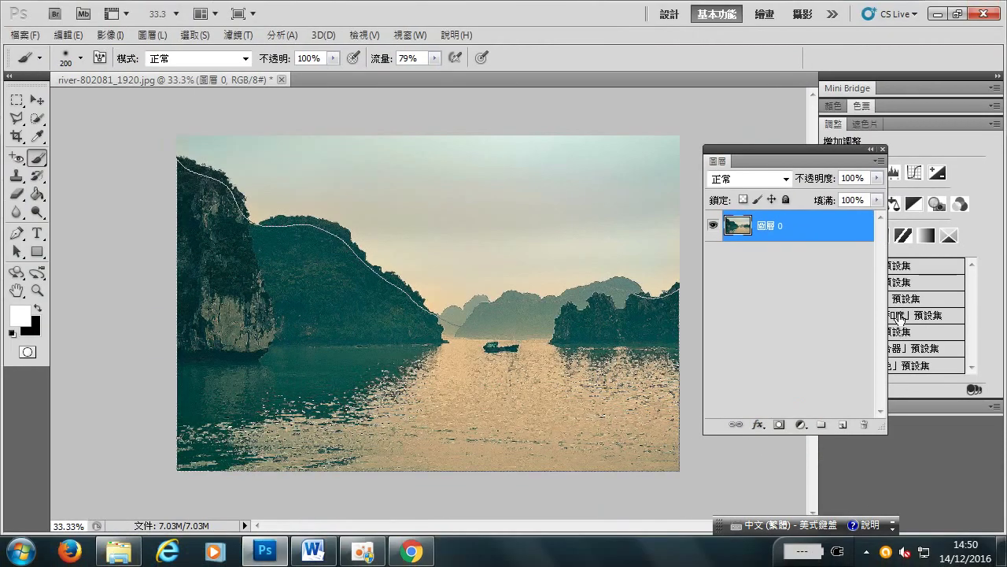
pyautogui.click(780, 425)
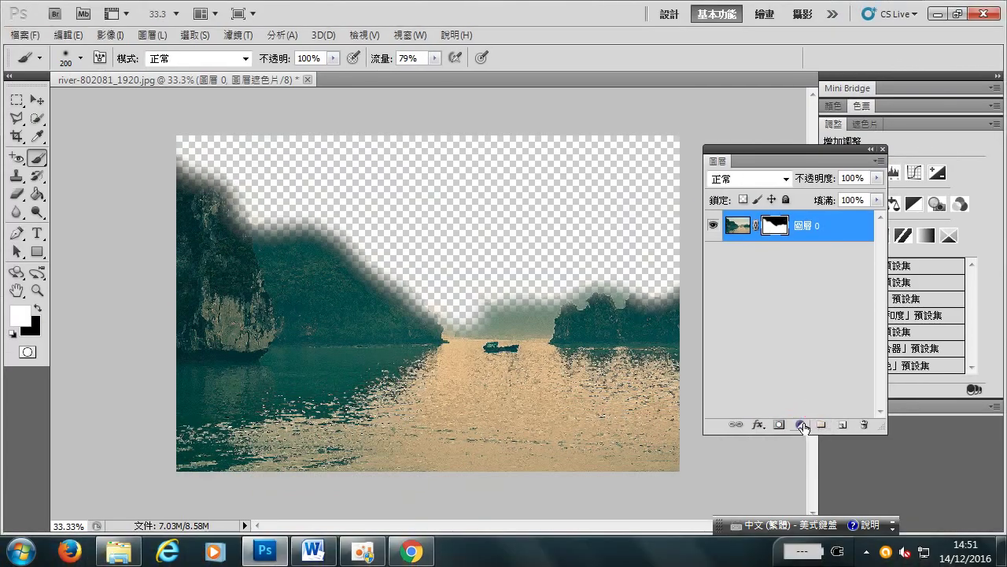
# Add a white Solid Color fill layer, 色彩填色 1, above 圖層 0
pyautogui.click(801, 425)
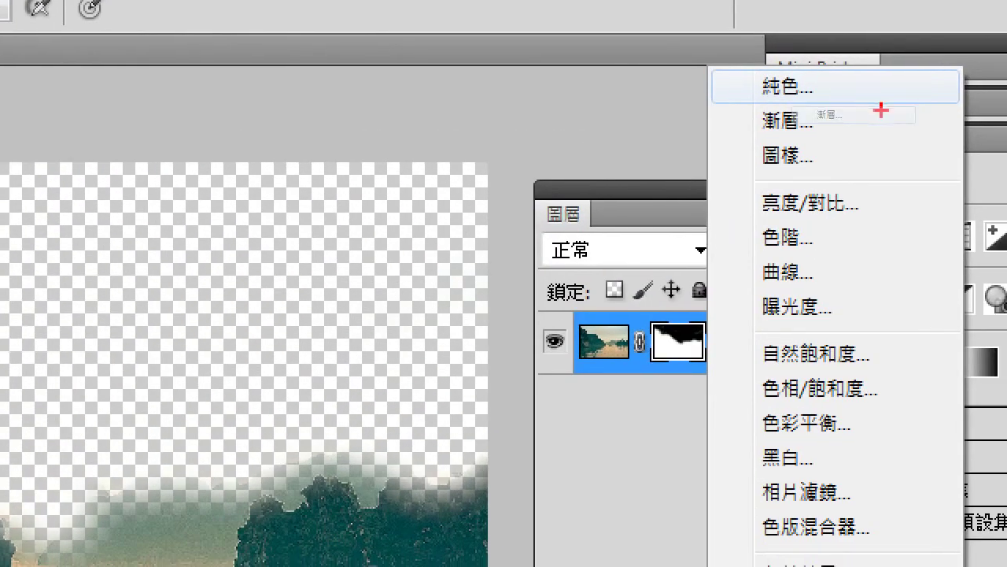
pyautogui.click(865, 112)
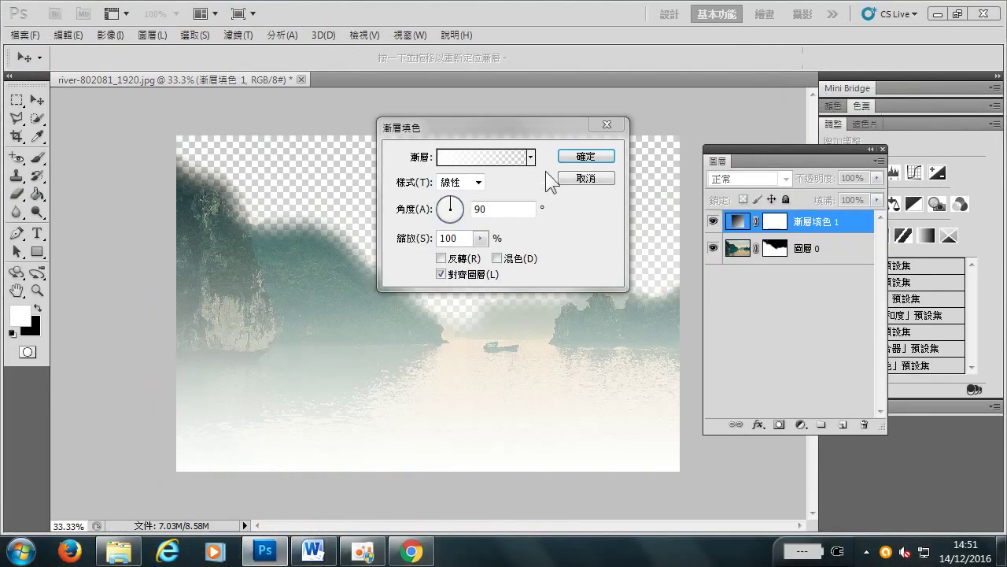
pyautogui.click(590, 181)
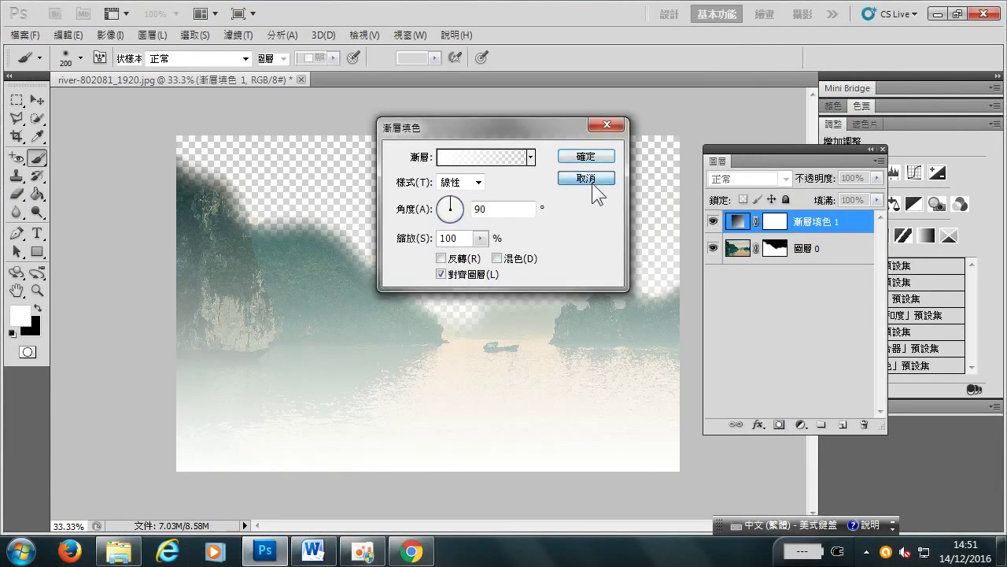
pyautogui.click(801, 425)
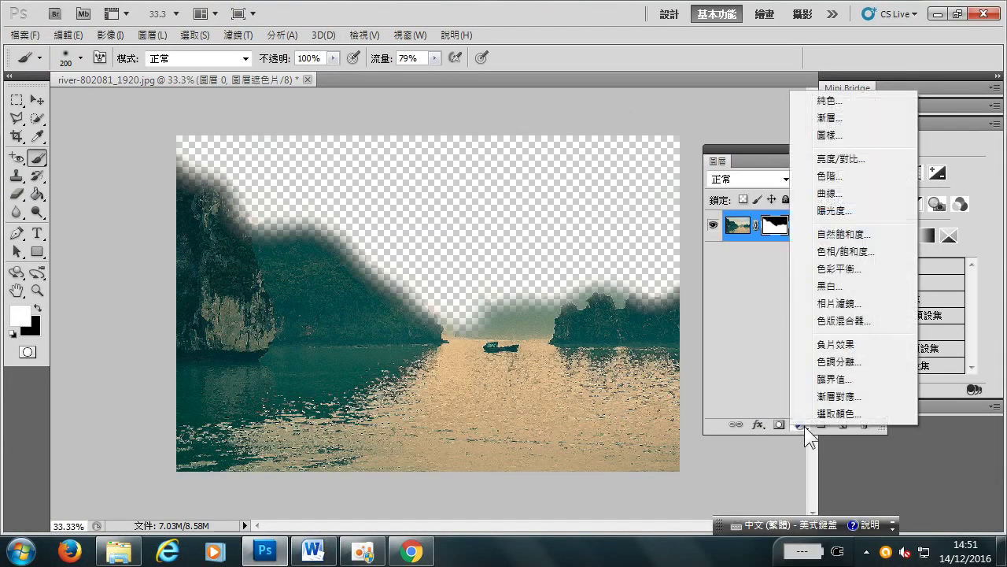
pyautogui.click(834, 100)
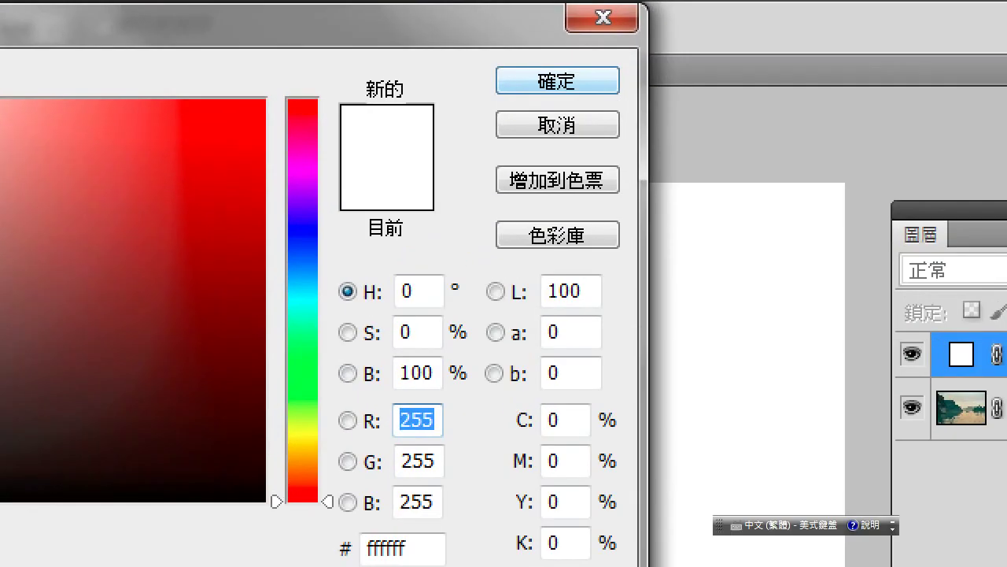
pyautogui.moveTo(432, 93); pyautogui.dragTo(448, 147)
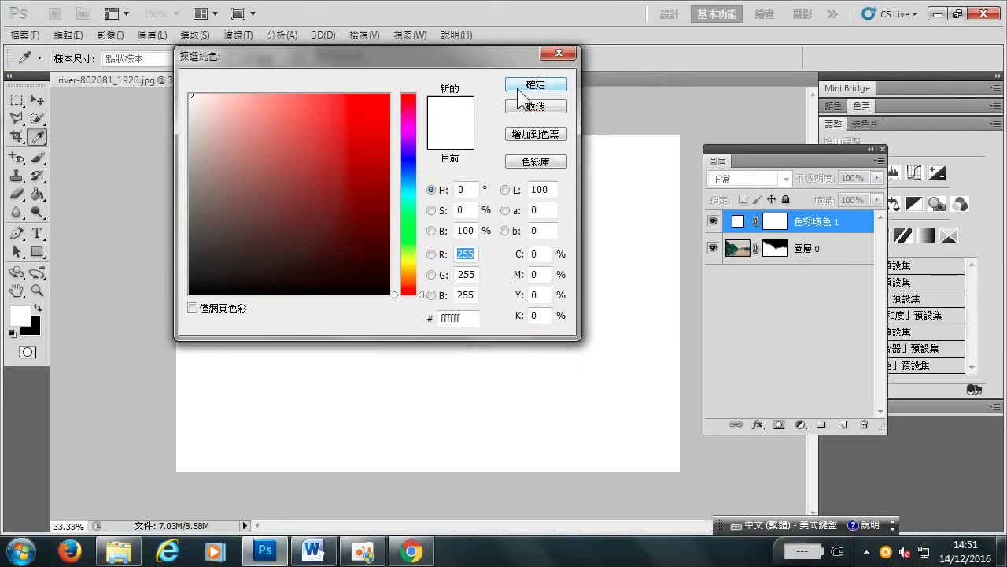
pyautogui.click(539, 85)
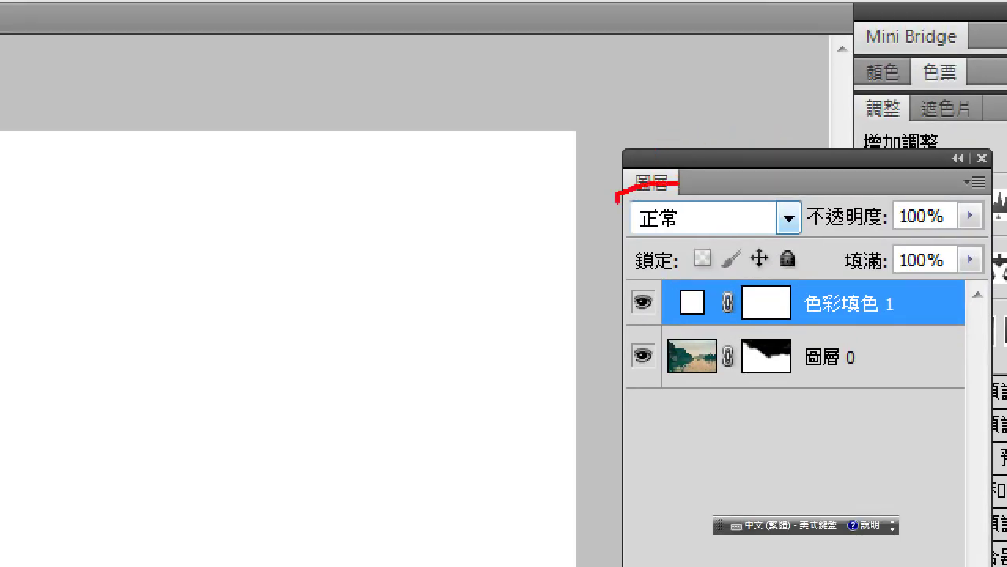
# Set the 色彩填色 1 fill layer's blend mode to 柔光 (Soft Light)
pyautogui.moveTo(667, 170); pyautogui.dragTo(681, 177)
pyautogui.moveTo(806, 294)
pyautogui.mouseDown()
pyautogui.moveTo(807, 354)
pyautogui.moveTo(799, 342)
pyautogui.mouseUp()
pyautogui.moveTo(799, 206)
pyautogui.mouseDown()
pyautogui.moveTo(806, 199)
pyautogui.moveTo(790, 229)
pyautogui.mouseUp()
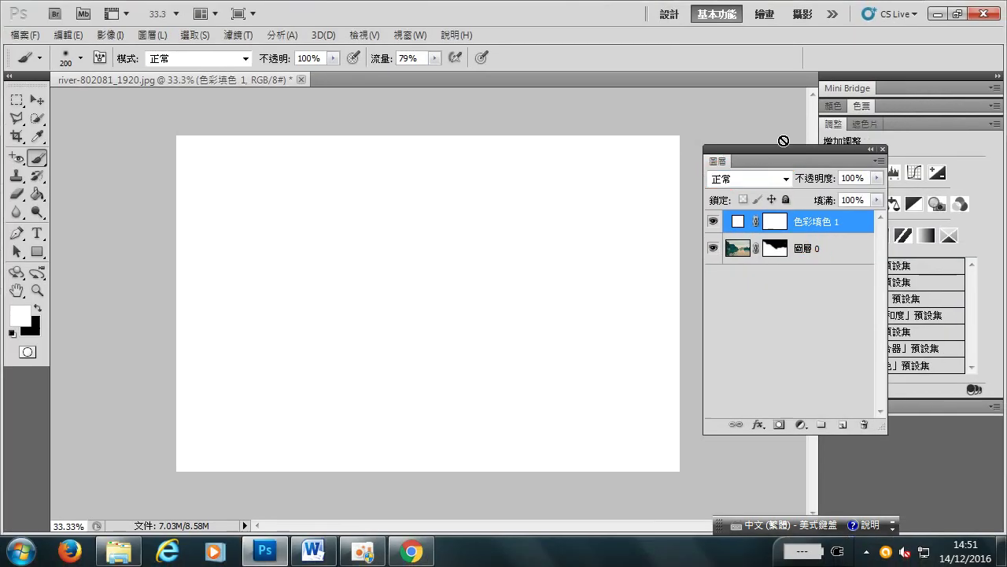
pyautogui.click(783, 180)
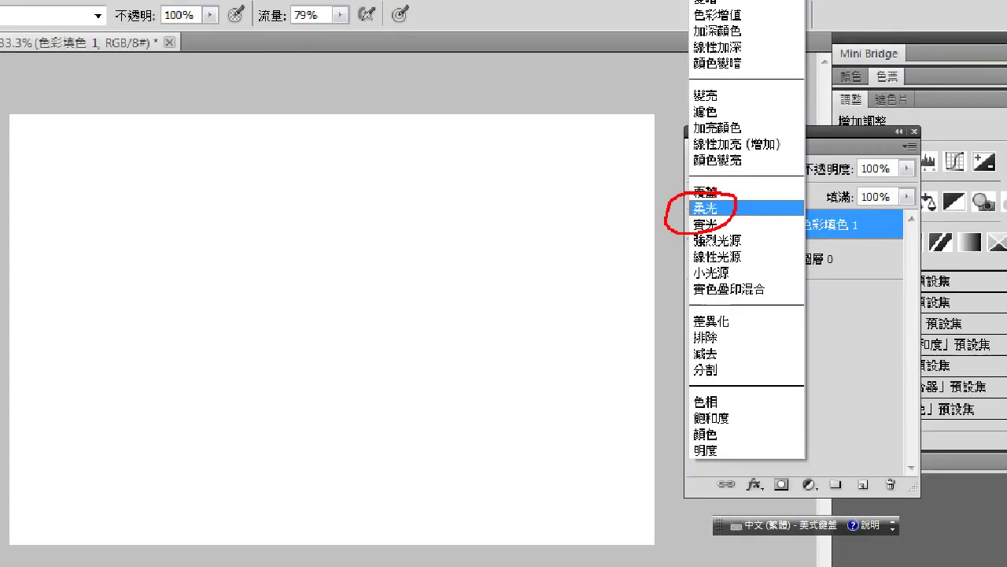
pyautogui.click(772, 214)
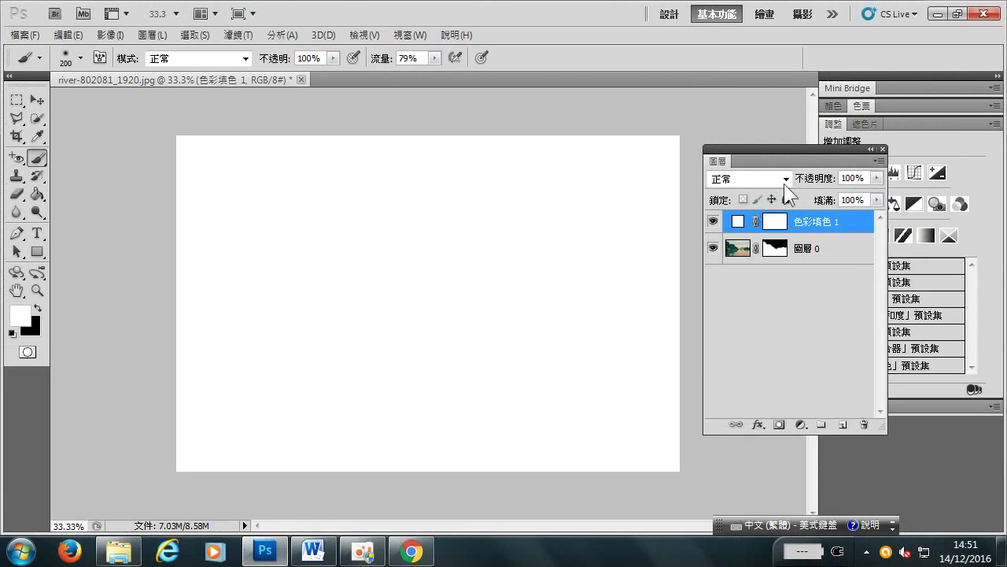
pyautogui.click(789, 179)
pyautogui.click(755, 212)
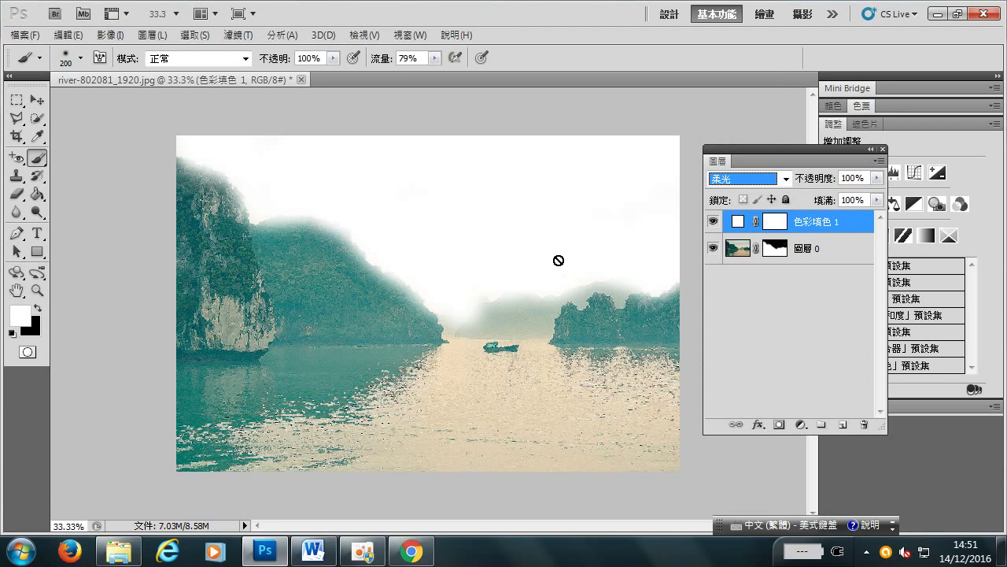
# Place sky image 47, move it top-left and scale it to cover most of the canvas
pyautogui.click(36, 36)
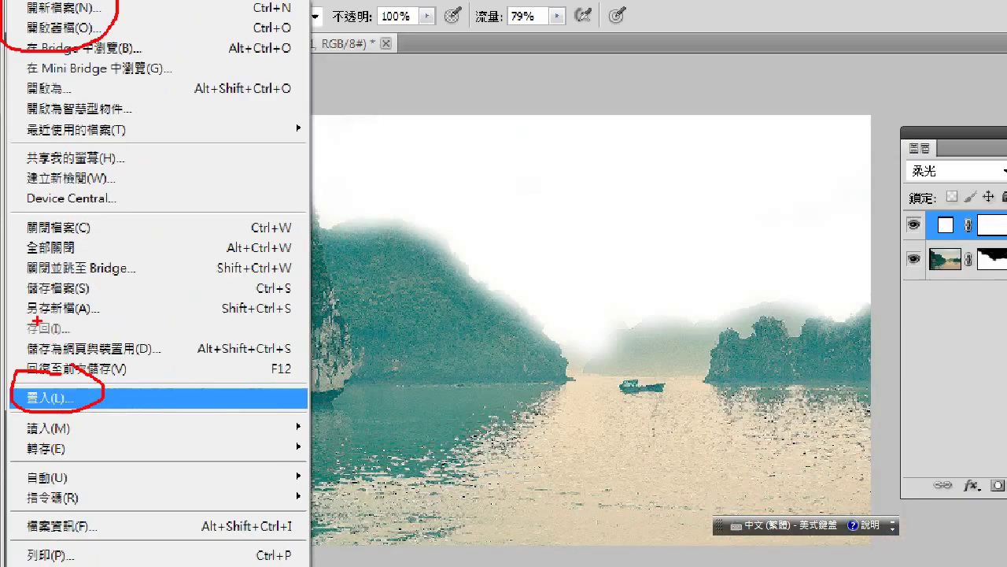
pyautogui.click(22, 34)
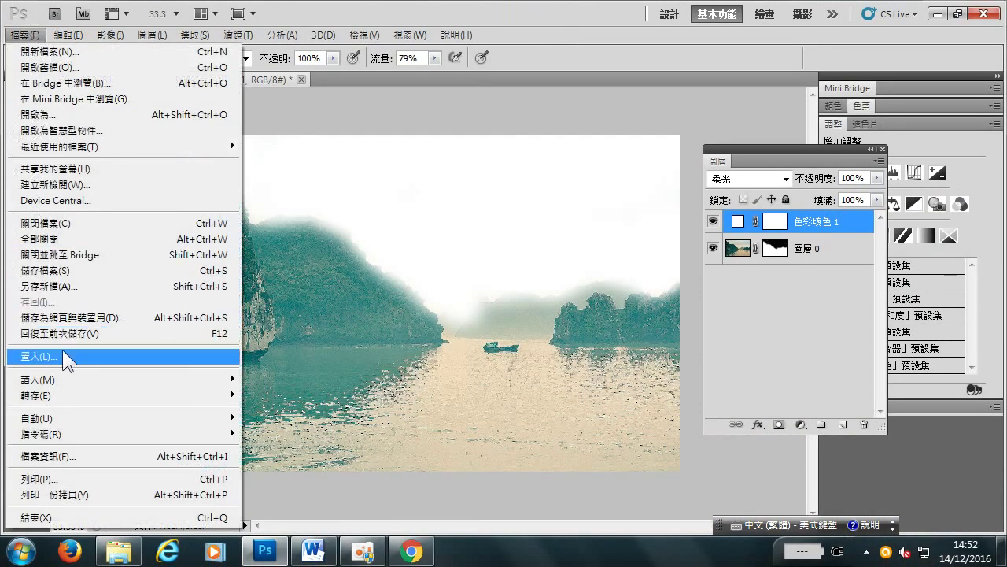
pyautogui.click(63, 356)
pyautogui.doubleClick(195, 120)
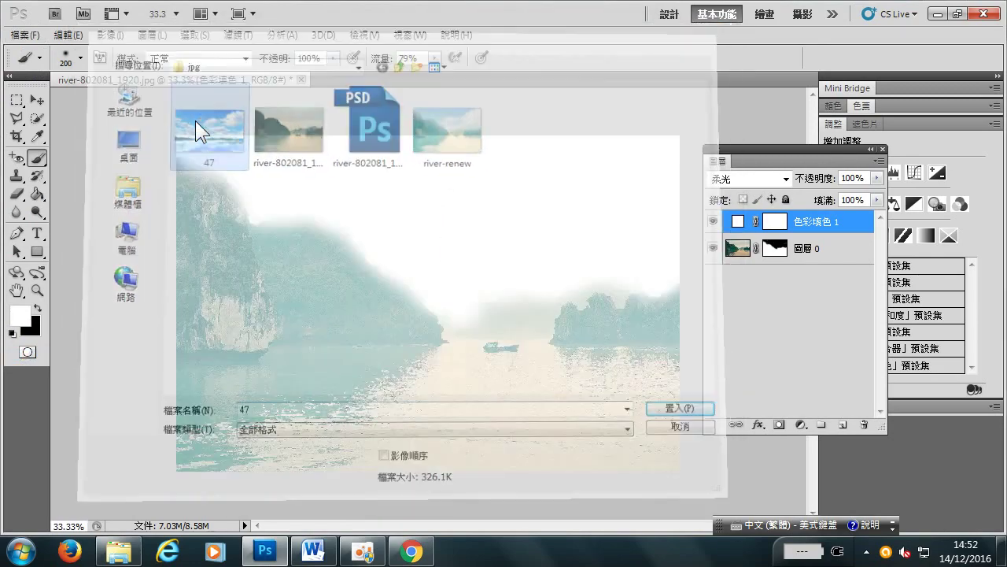
pyautogui.moveTo(423, 329); pyautogui.dragTo(224, 194)
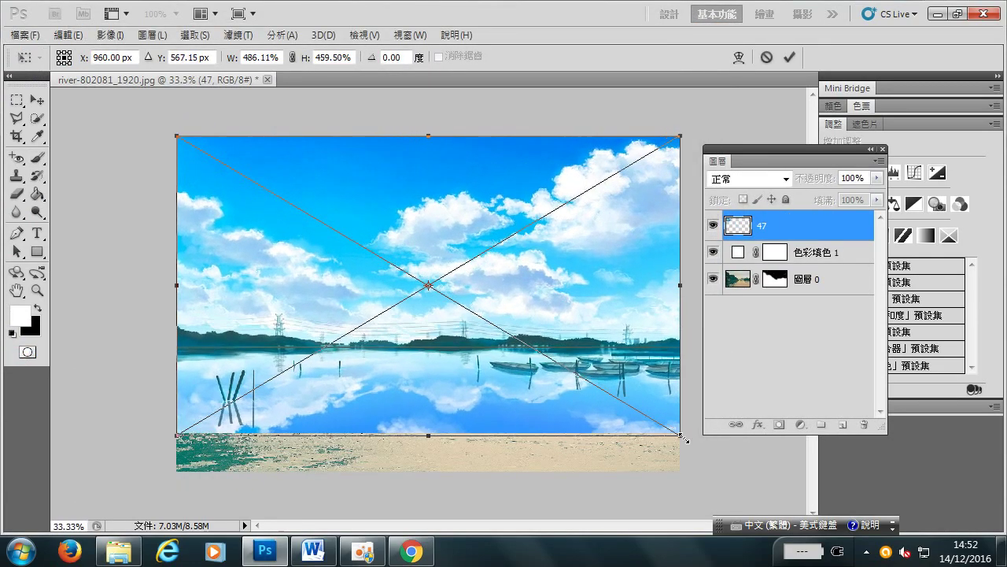
pyautogui.moveTo(279, 201); pyautogui.dragTo(680, 433)
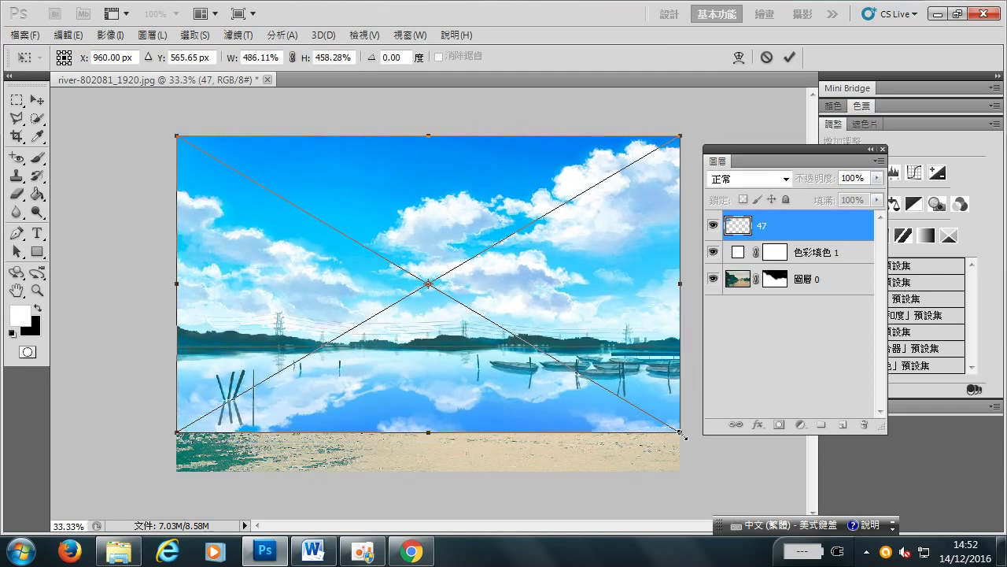
pyautogui.click(790, 55)
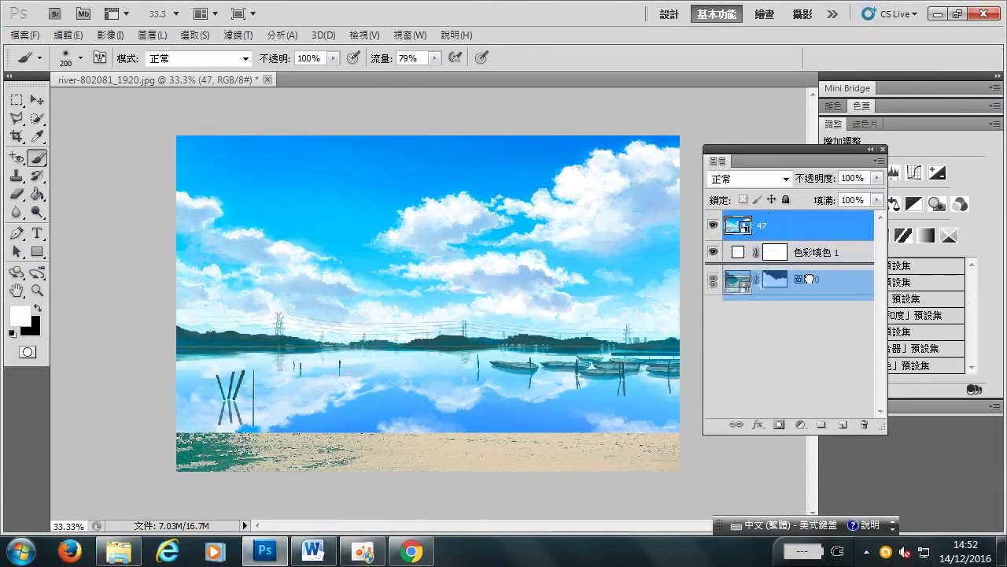
# Move sky layer 47 below 圖層 0 so the clouds show through, then select 圖層 0
pyautogui.moveTo(809, 225); pyautogui.dragTo(809, 296)
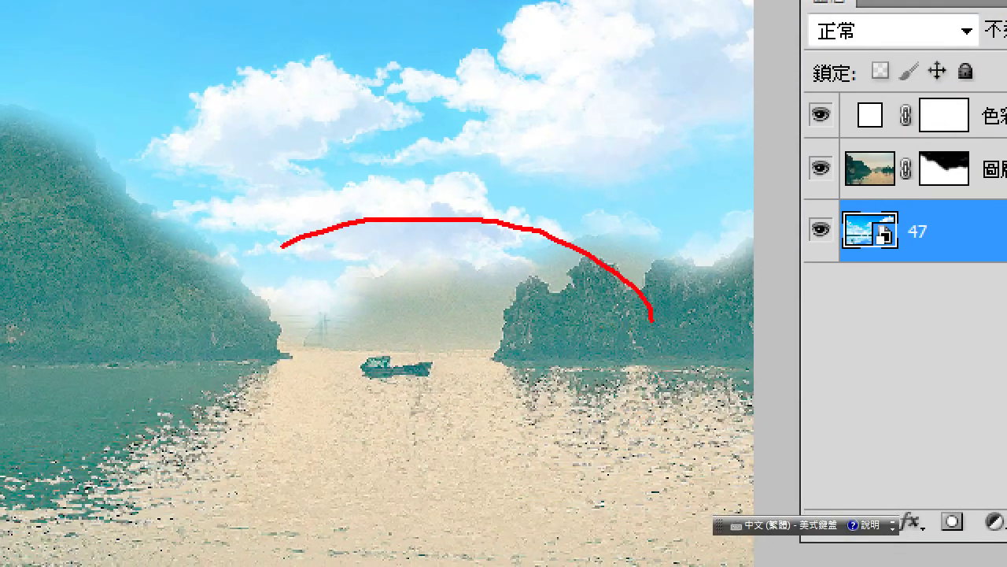
pyautogui.moveTo(282, 246); pyautogui.dragTo(602, 339)
pyautogui.moveTo(617, 85)
pyautogui.mouseDown()
pyautogui.moveTo(540, 162)
pyautogui.moveTo(536, 183)
pyautogui.mouseUp()
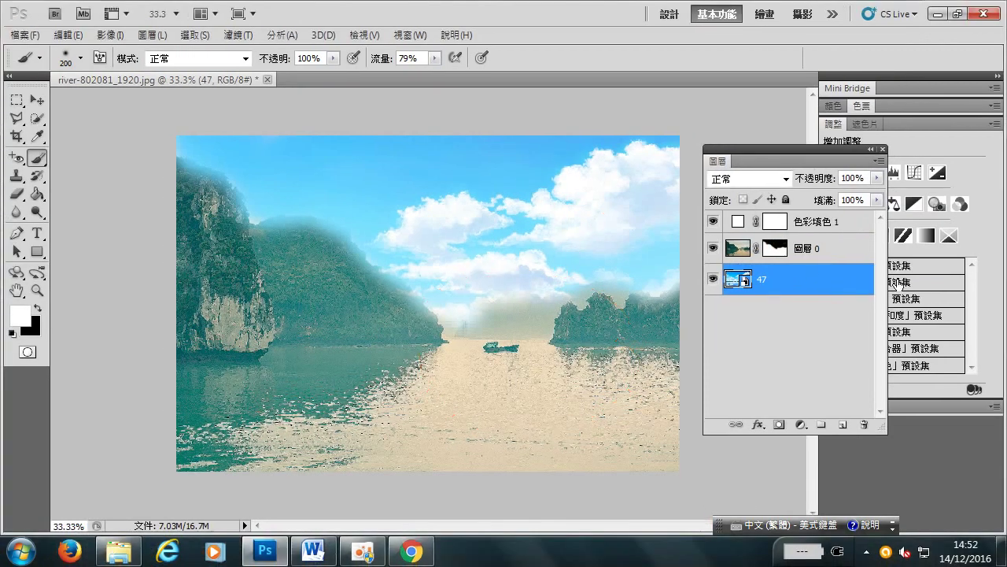
pyautogui.click(844, 251)
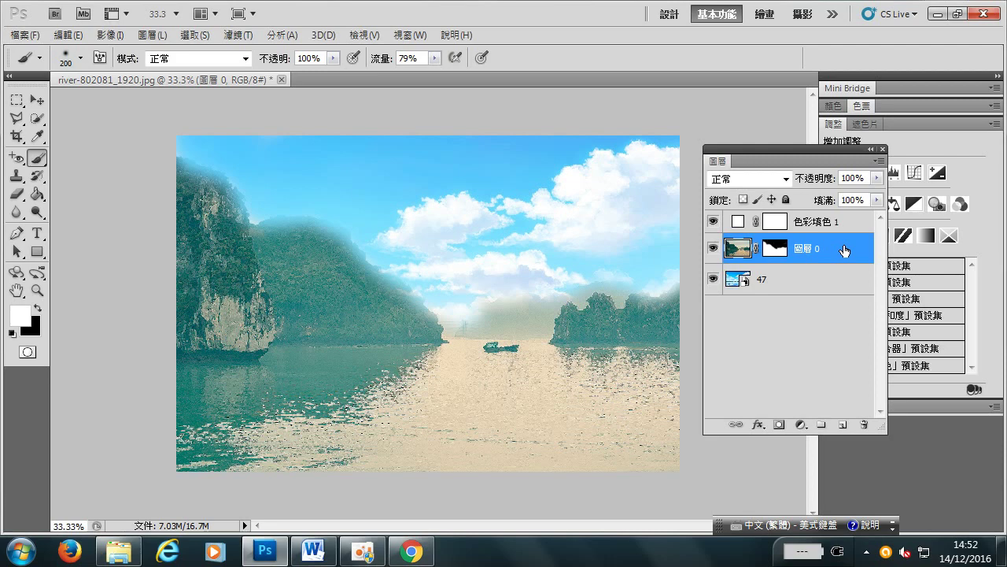
# Brighten 圖層 0 with a Curves point lifting input 98 to output 162
pyautogui.hotkey('ctrl', 'm')
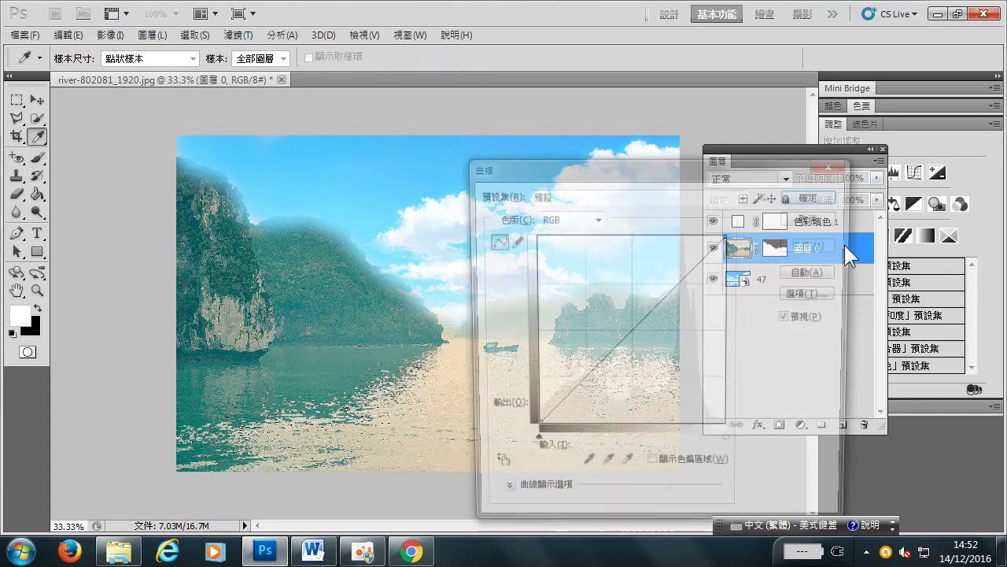
pyautogui.moveTo(684, 163); pyautogui.dragTo(642, 100)
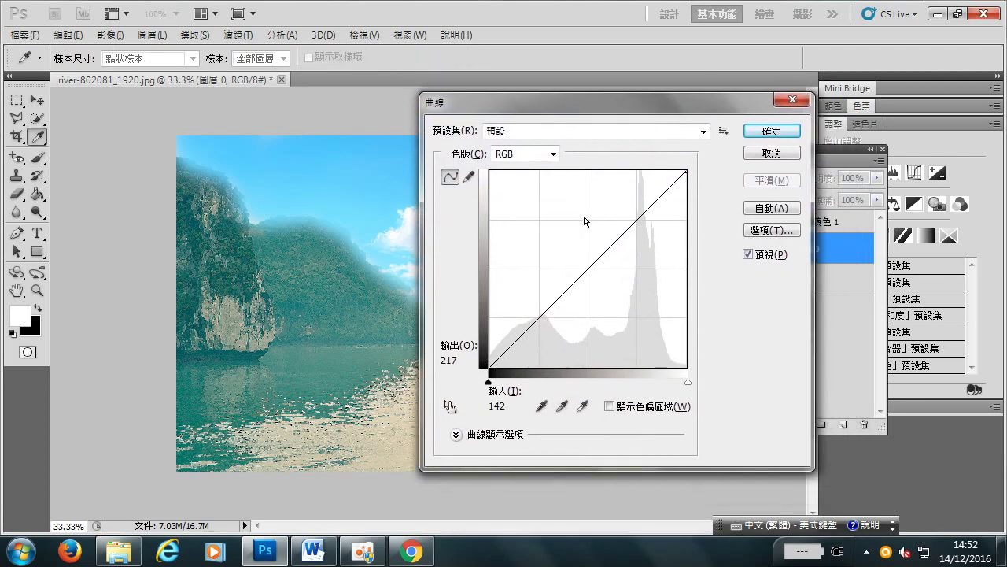
pyautogui.moveTo(590, 264); pyautogui.dragTo(565, 243)
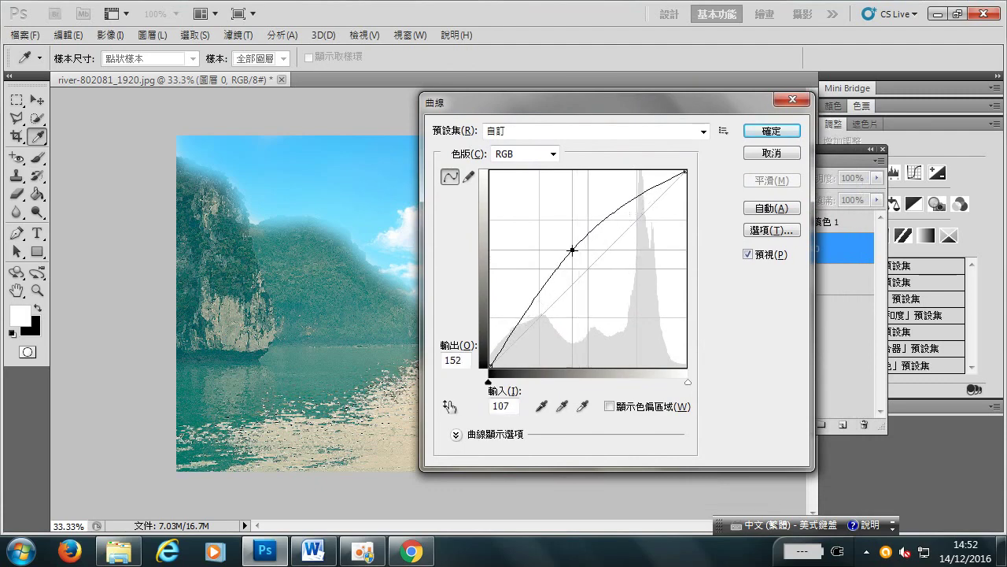
pyautogui.moveTo(543, 95)
pyautogui.mouseDown()
pyautogui.moveTo(735, 328)
pyautogui.moveTo(559, 128)
pyautogui.mouseUp()
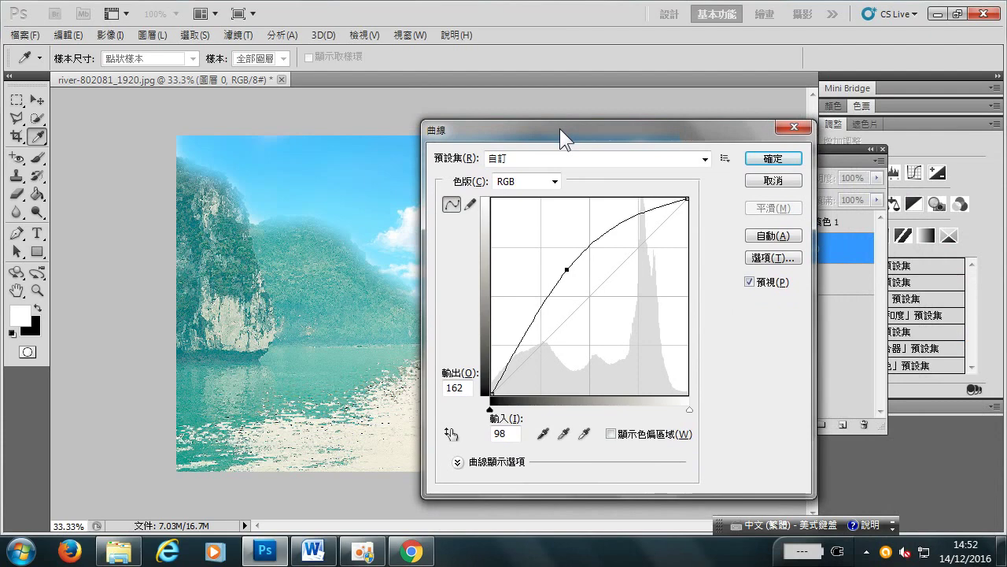
pyautogui.click(747, 155)
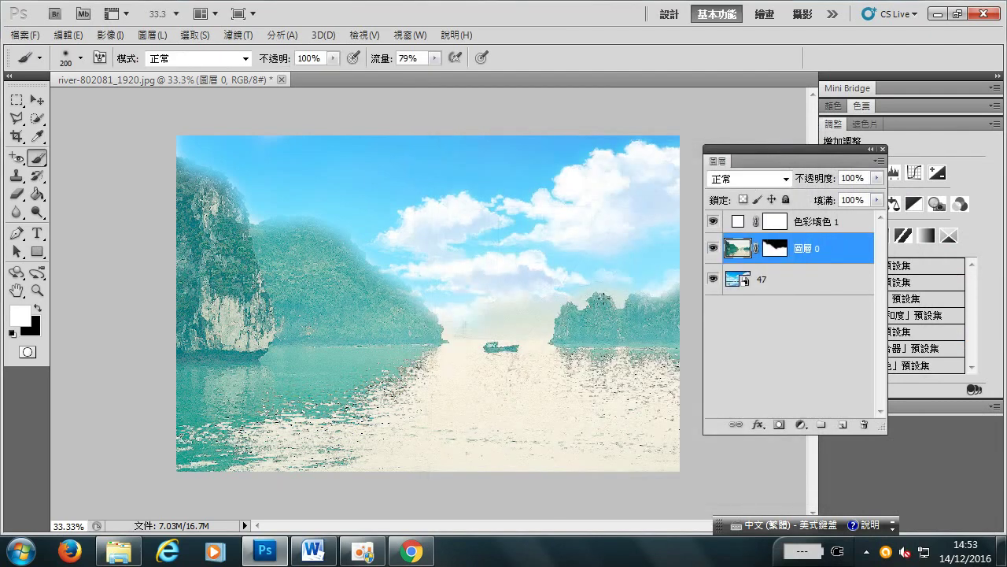
pyautogui.hotkey('ctrl', 'u')
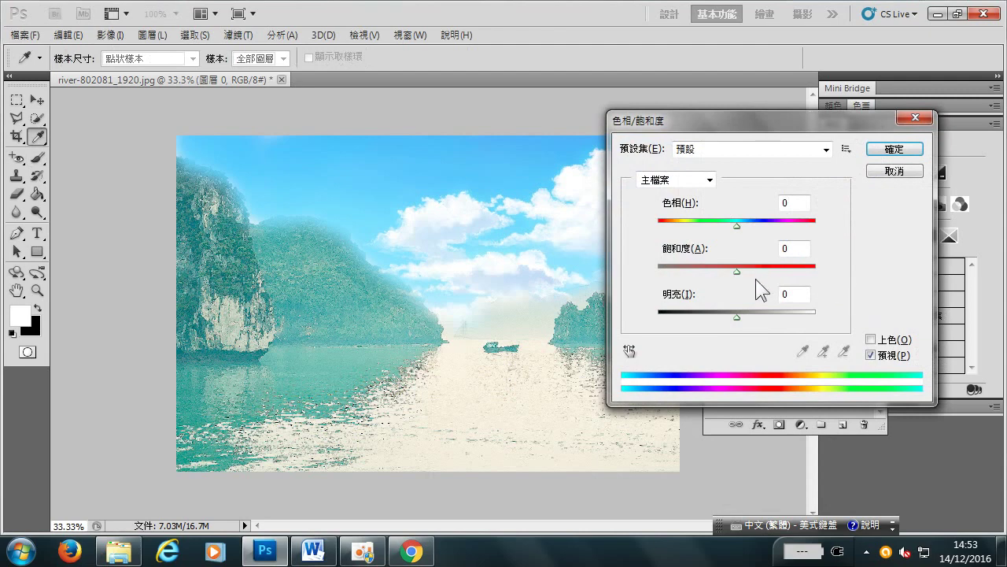
# Push 圖層 0's saturation up, ease it back to about +14, and apply
pyautogui.moveTo(738, 272); pyautogui.dragTo(760, 272)
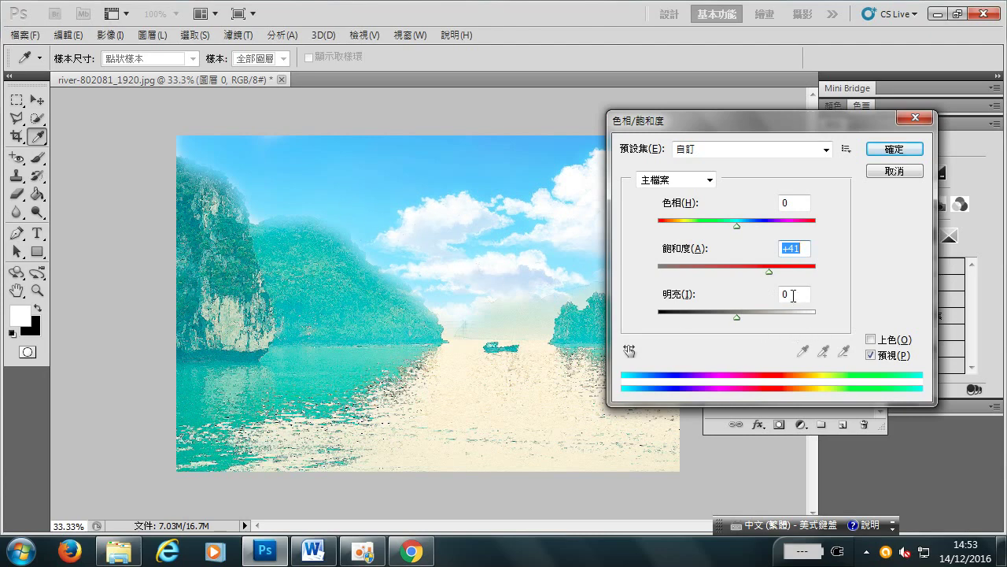
pyautogui.moveTo(769, 270); pyautogui.dragTo(741, 267)
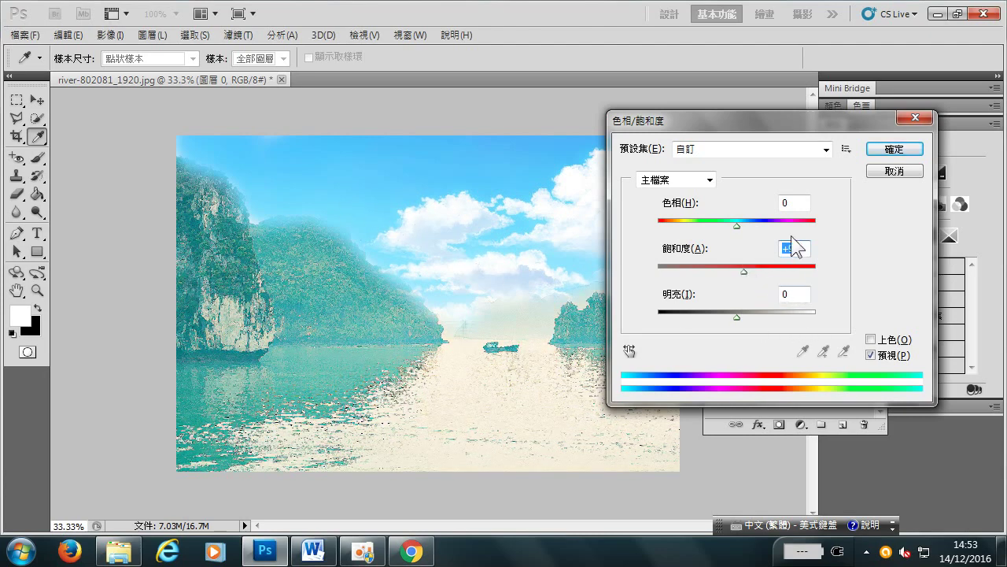
pyautogui.click(894, 149)
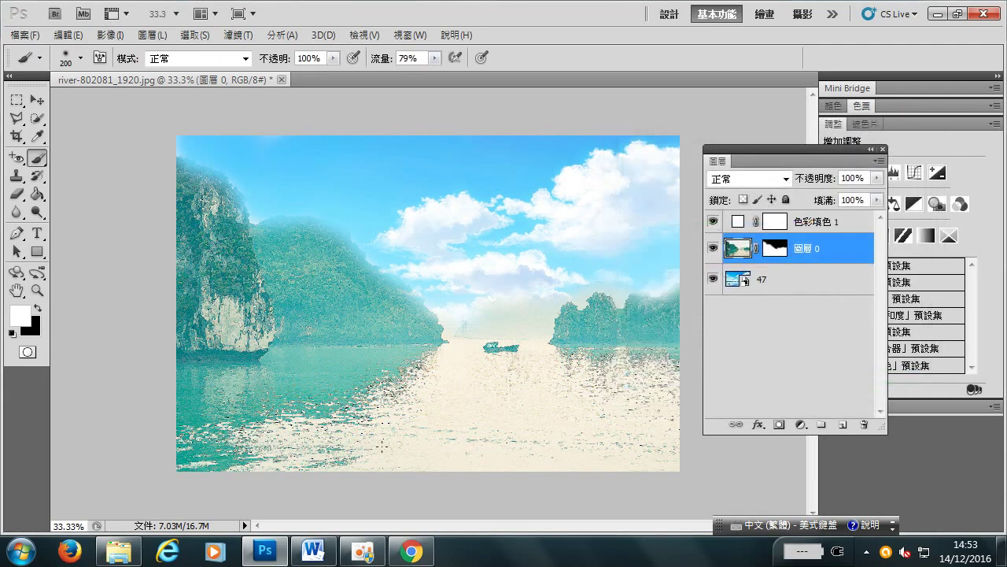